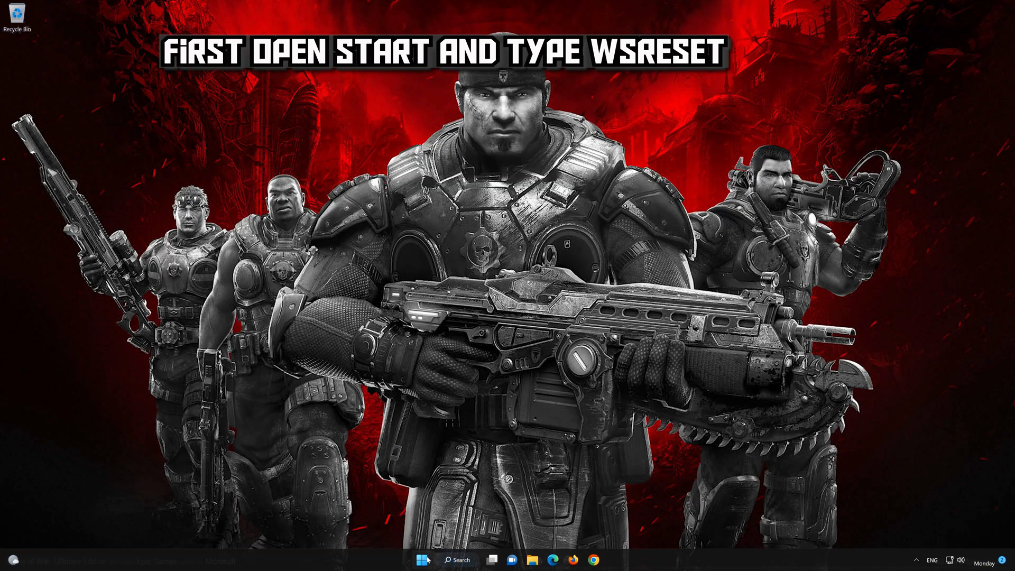
Find and run the wsreset command to clear the Microsoft Store cache
click(423, 559)
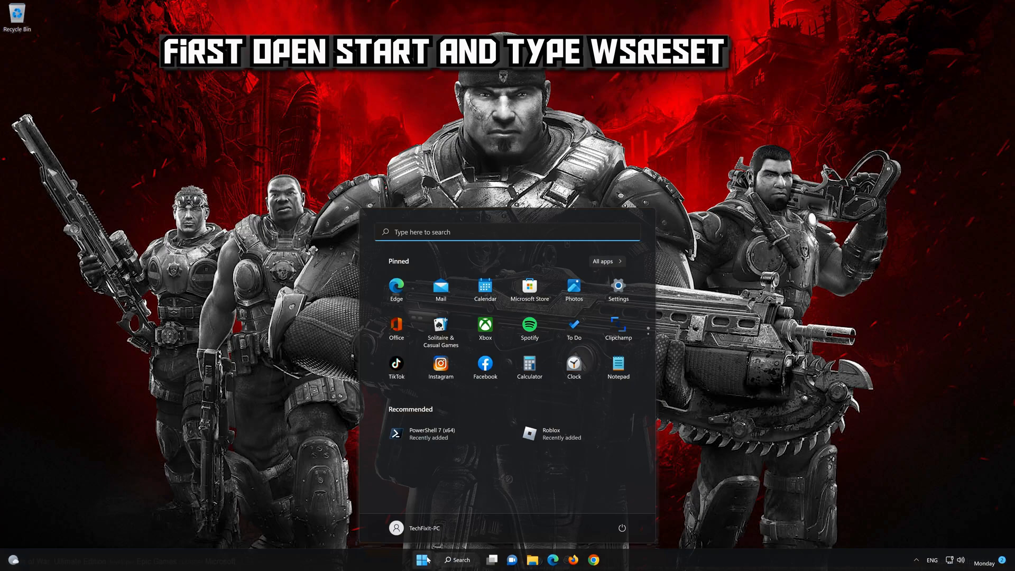
text(wsreset)
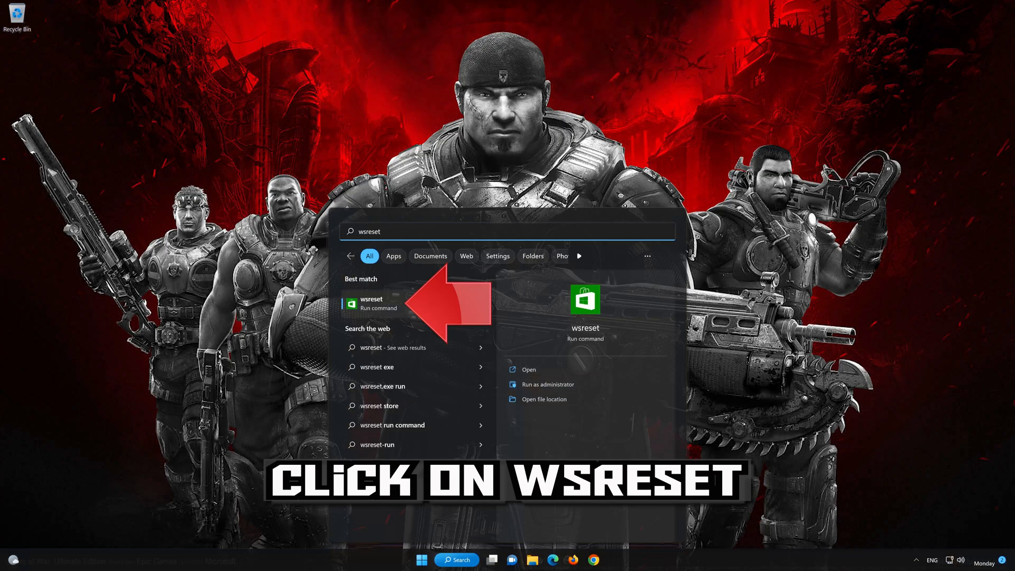
click(429, 303)
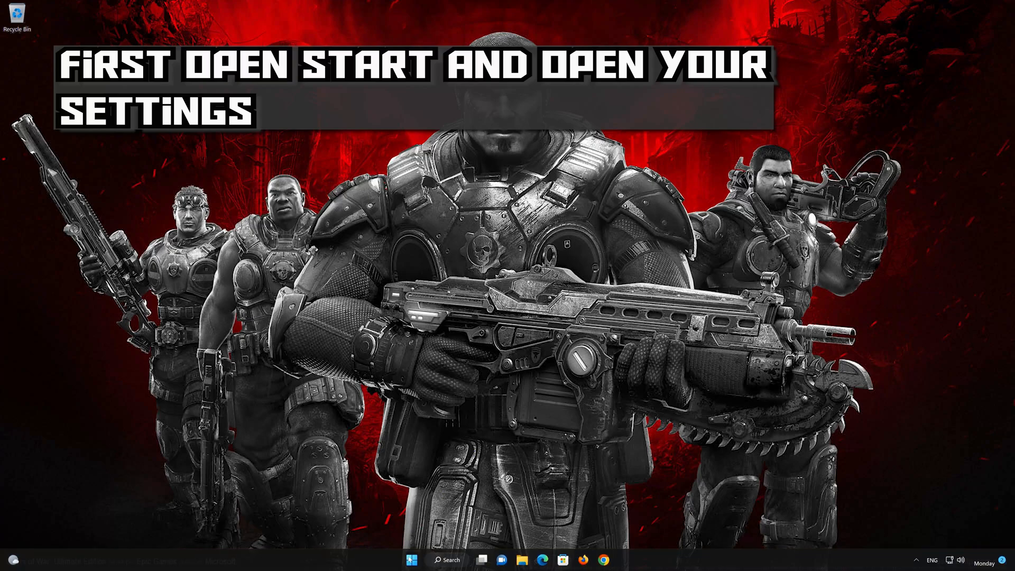
Open the Apps & features list in Windows Settings
click(412, 560)
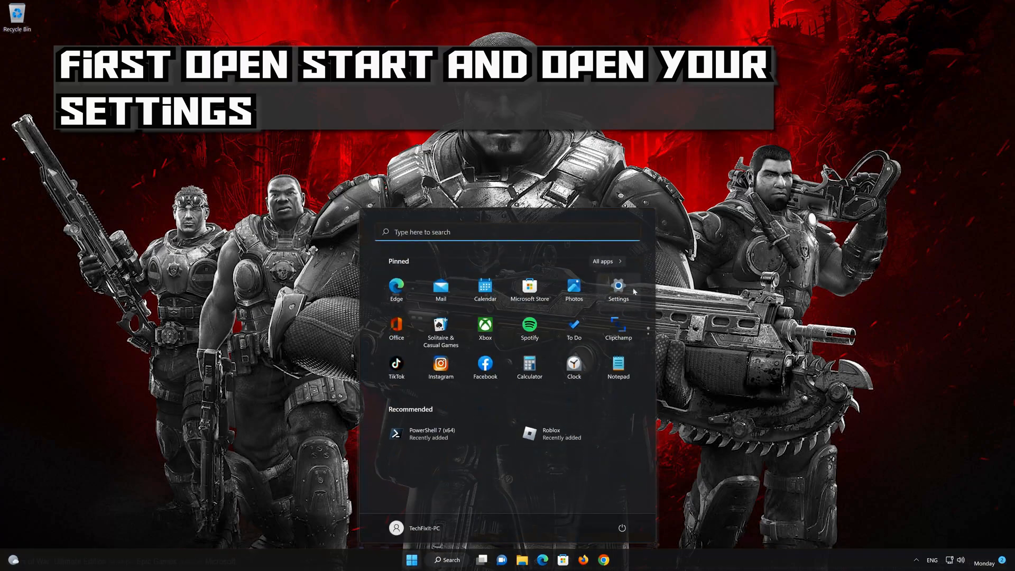
click(618, 288)
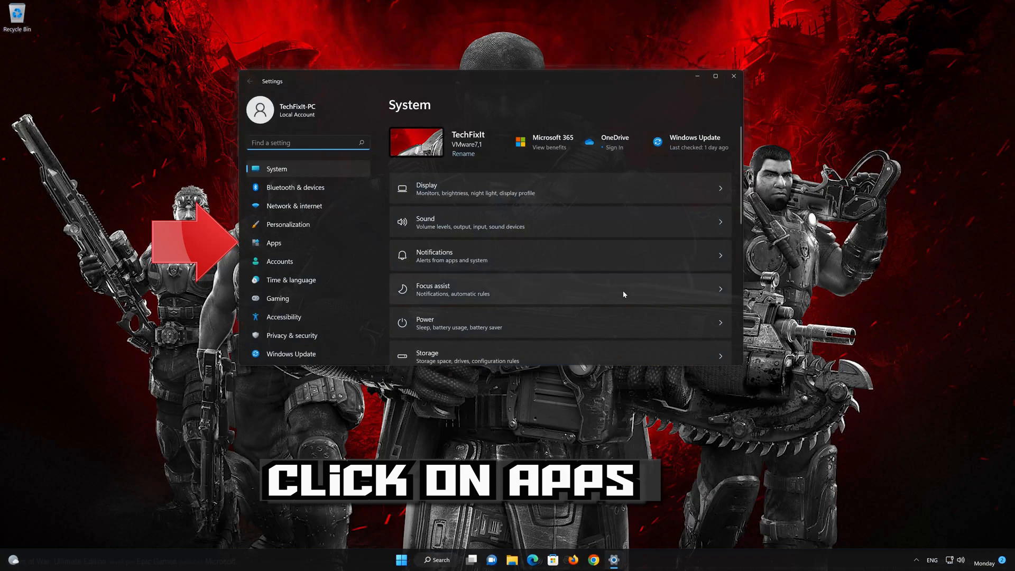
click(312, 240)
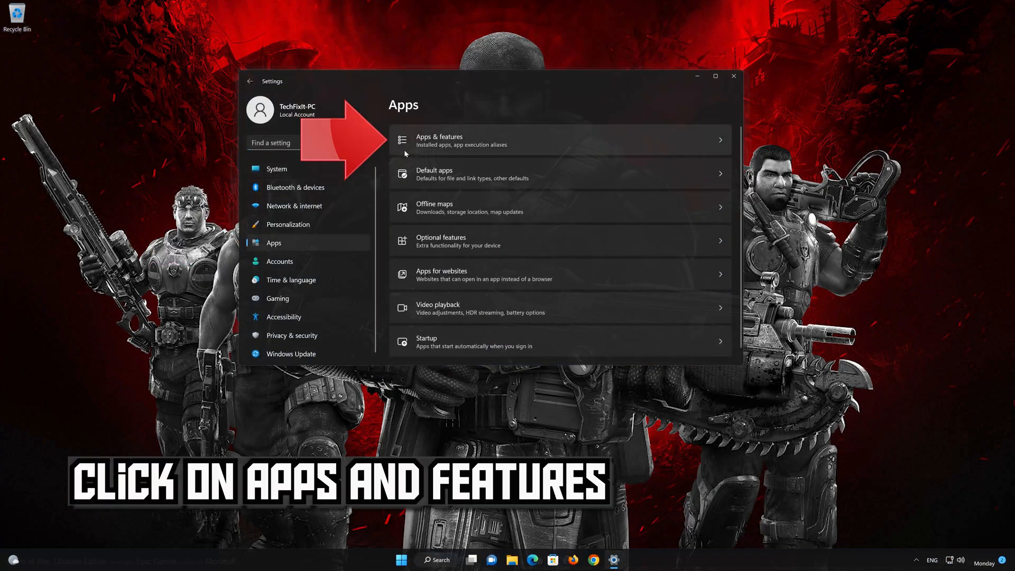
click(515, 137)
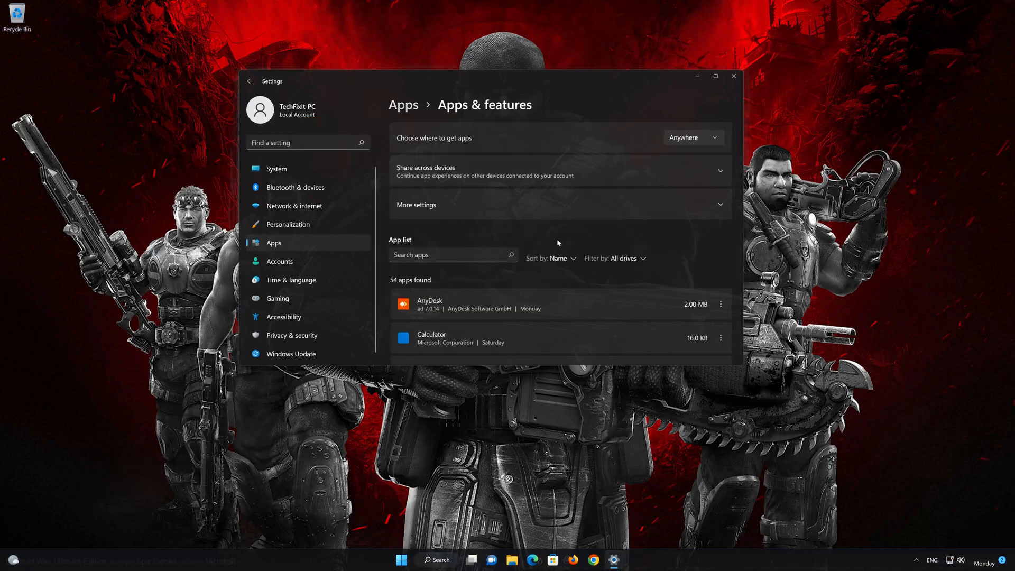
Locate Microsoft Store in the list of installed apps and show its advanced options
scroll(560, 246, down, 10)
scroll(561, 248, down, 1)
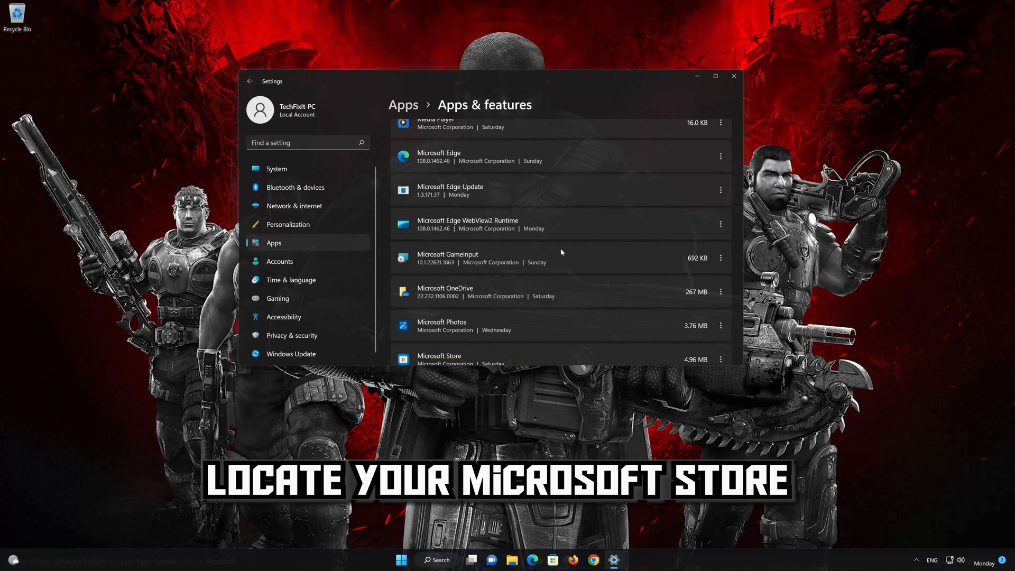
scroll(560, 248, down, 2)
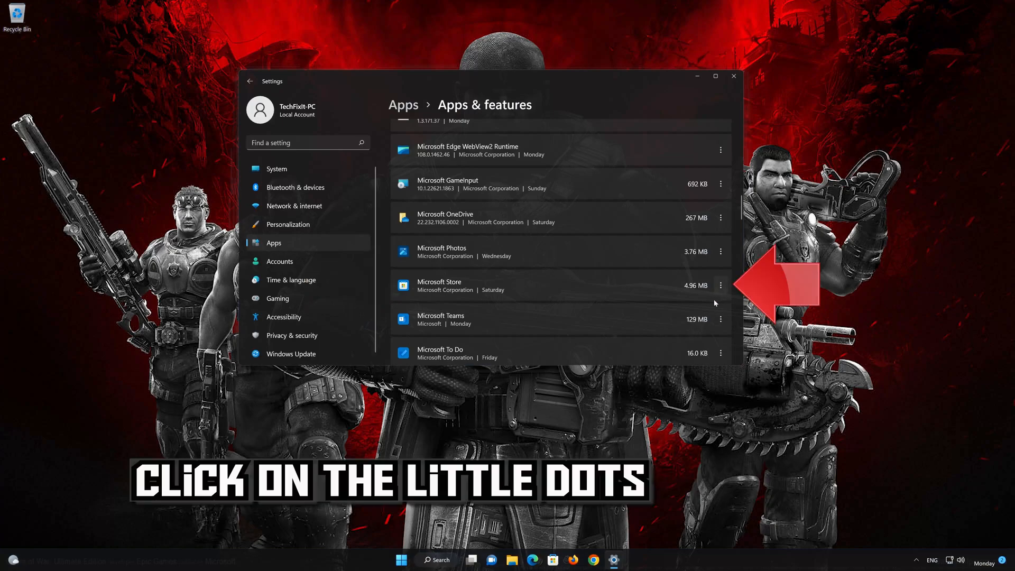
click(721, 286)
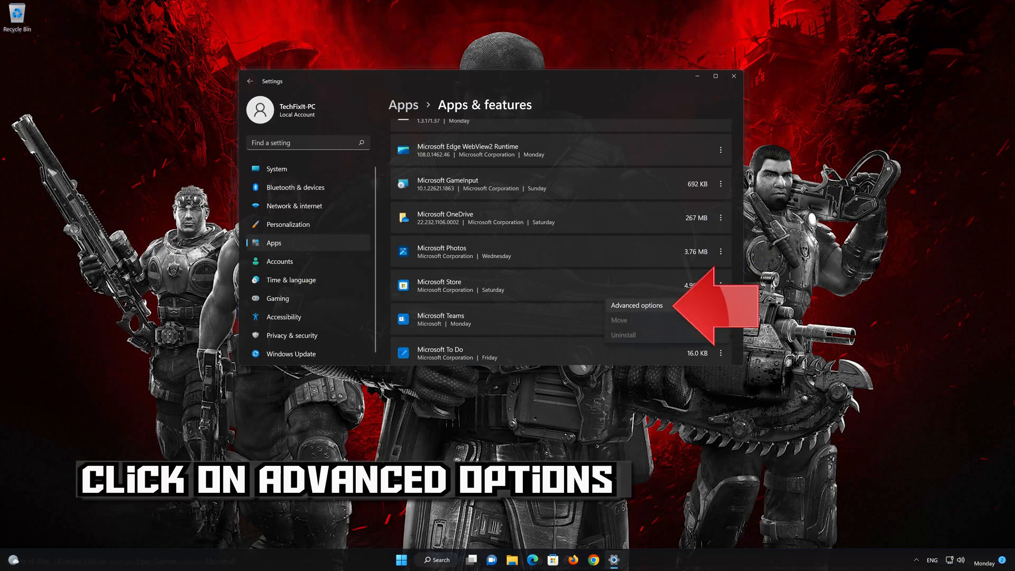
click(665, 304)
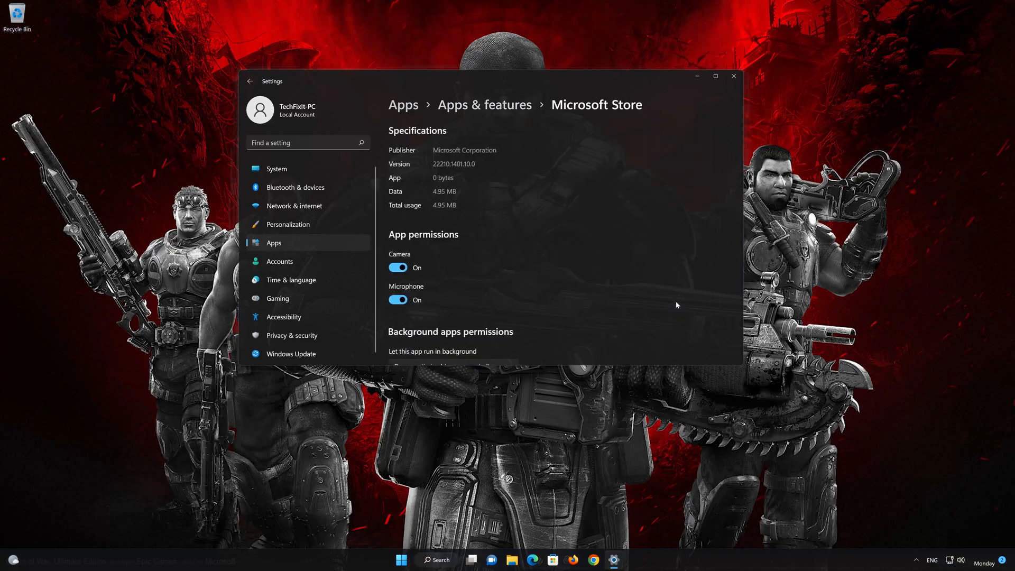
Repair the Microsoft Store app and reset it, confirming the deletion of its app data
scroll(665, 300, down, 10)
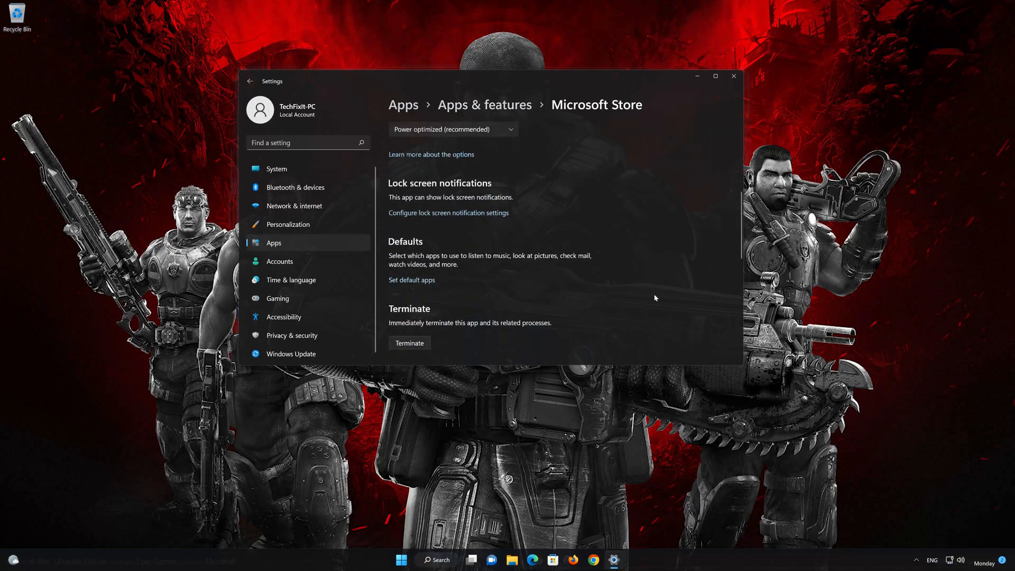
scroll(654, 298, down, 3)
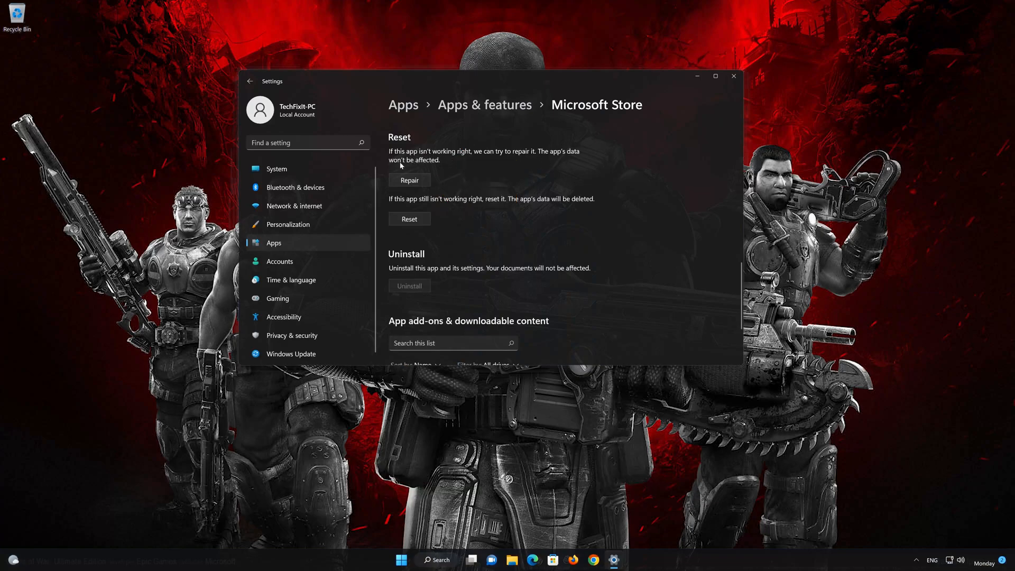
click(422, 181)
click(405, 221)
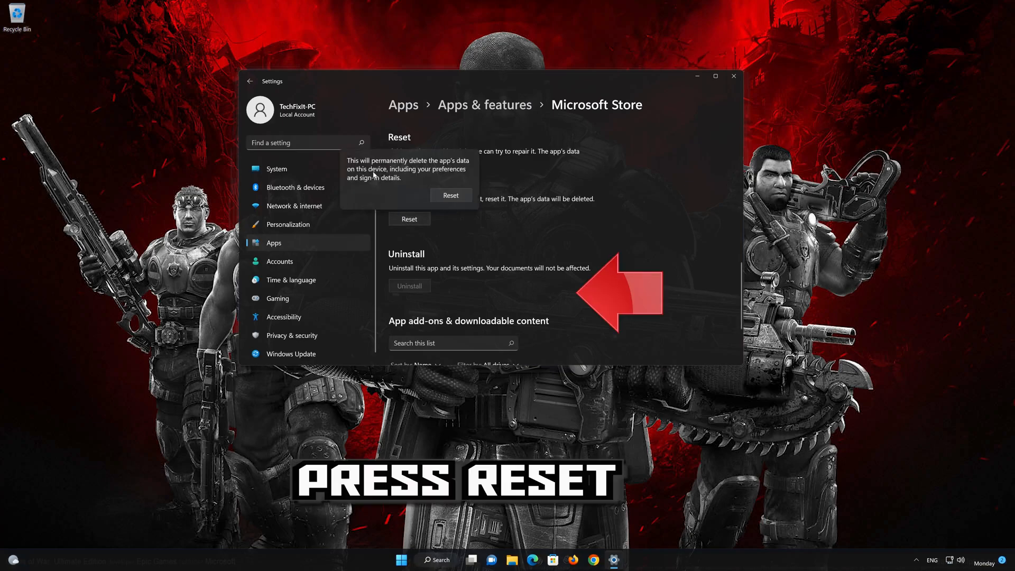
click(450, 195)
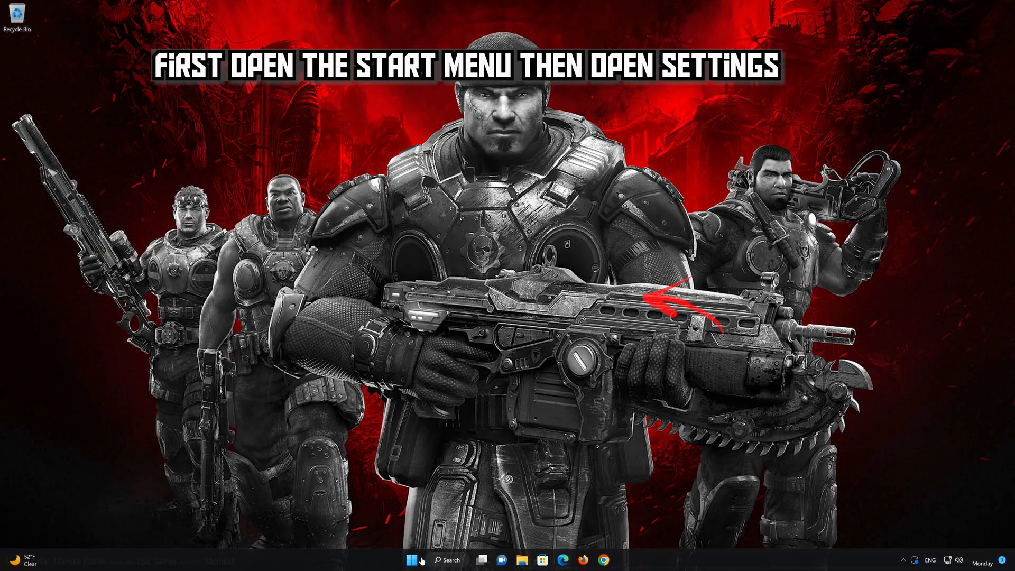
Open Windows Settings again and go to the Apps & features list
click(412, 562)
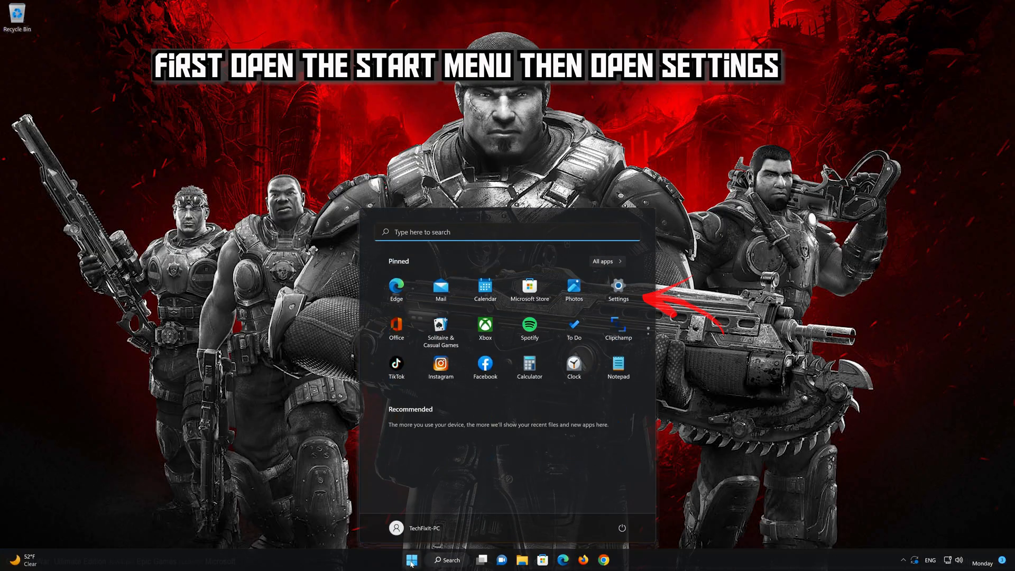
click(618, 289)
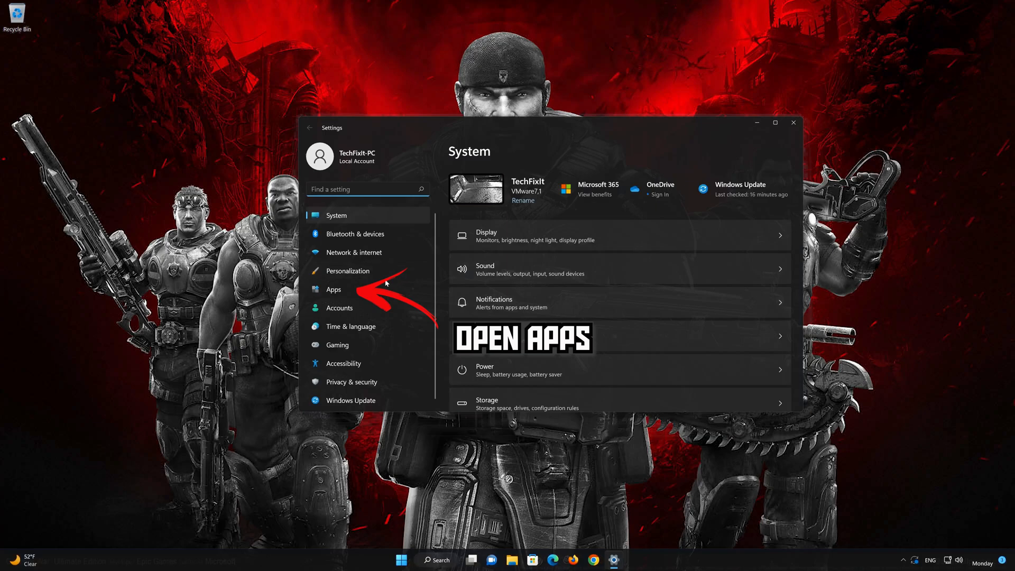
click(341, 289)
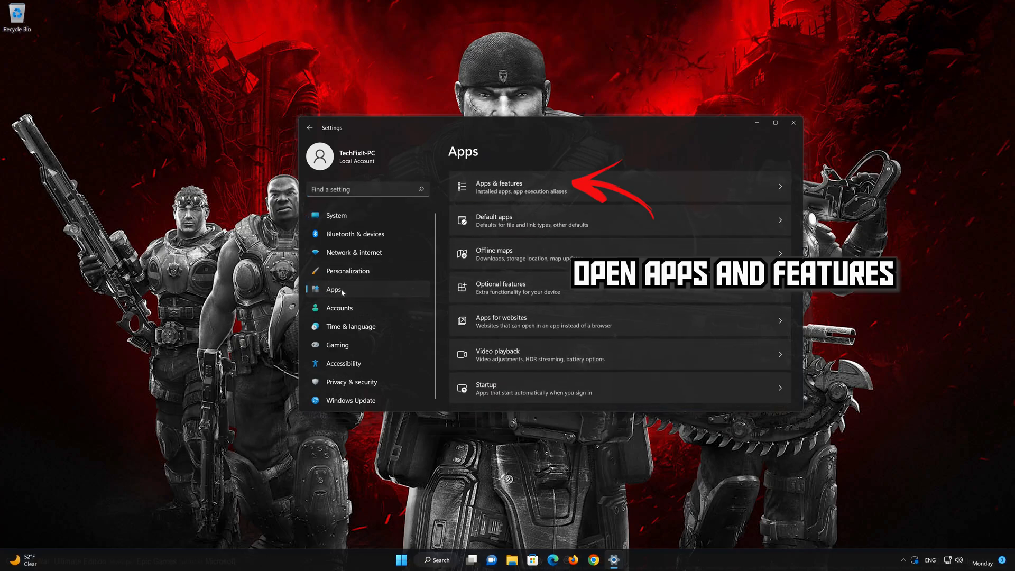
click(543, 192)
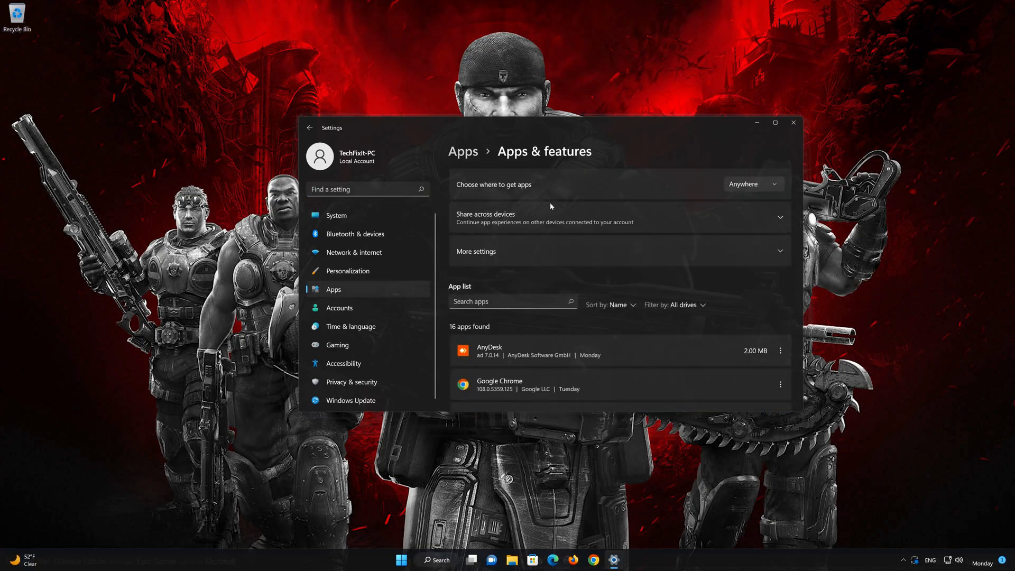
Locate Xbox in the list of installed apps and show its advanced options
scroll(636, 315, down, 10)
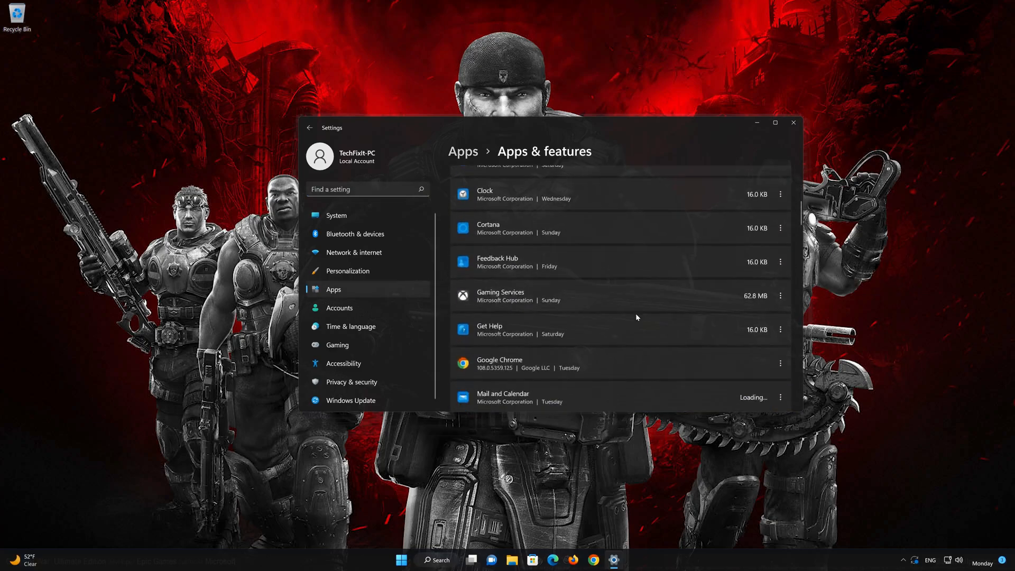
scroll(636, 318, down, 10)
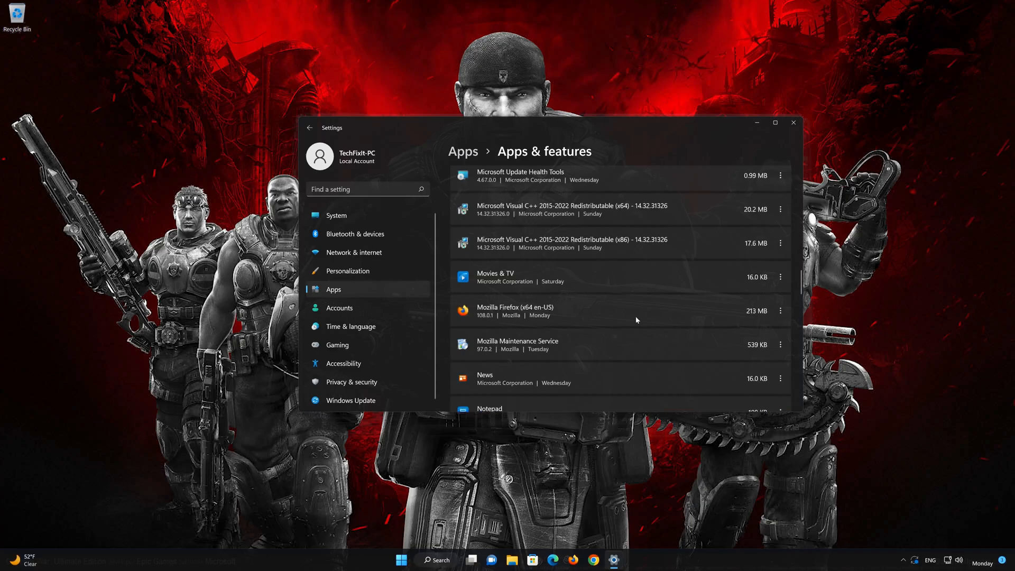
scroll(637, 320, down, 10)
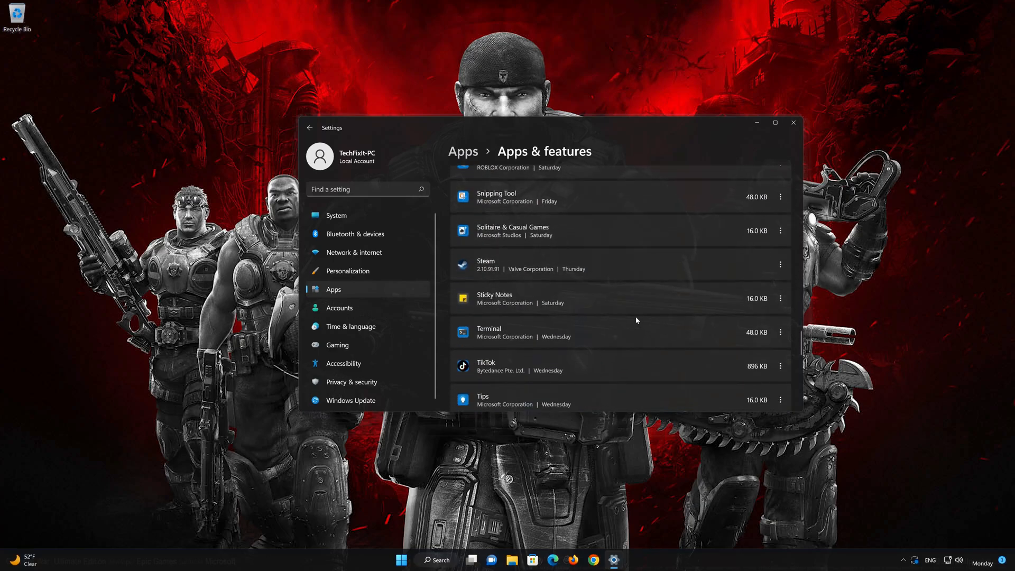
scroll(636, 320, down, 5)
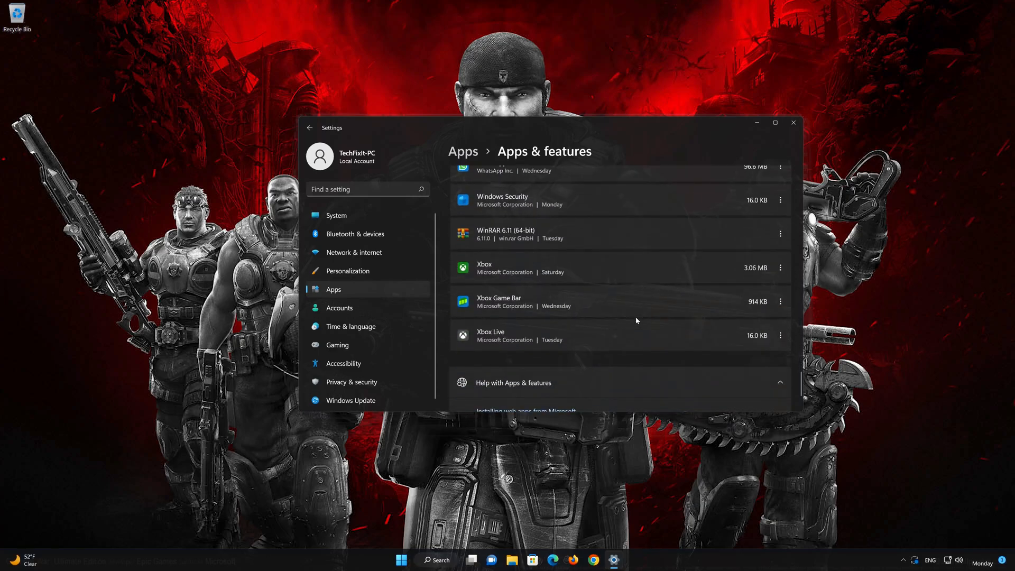
scroll(535, 299, up, 1)
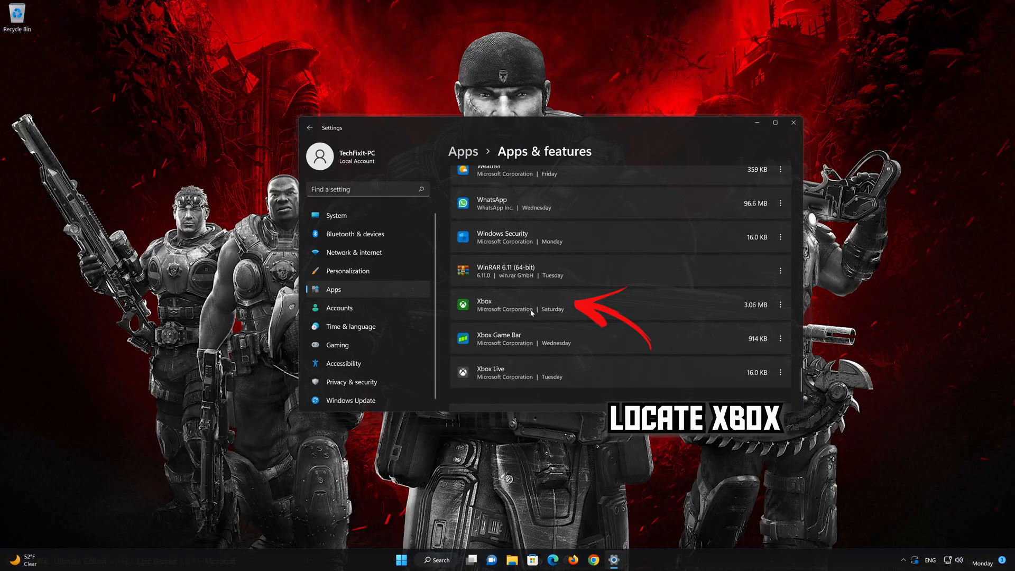
click(781, 305)
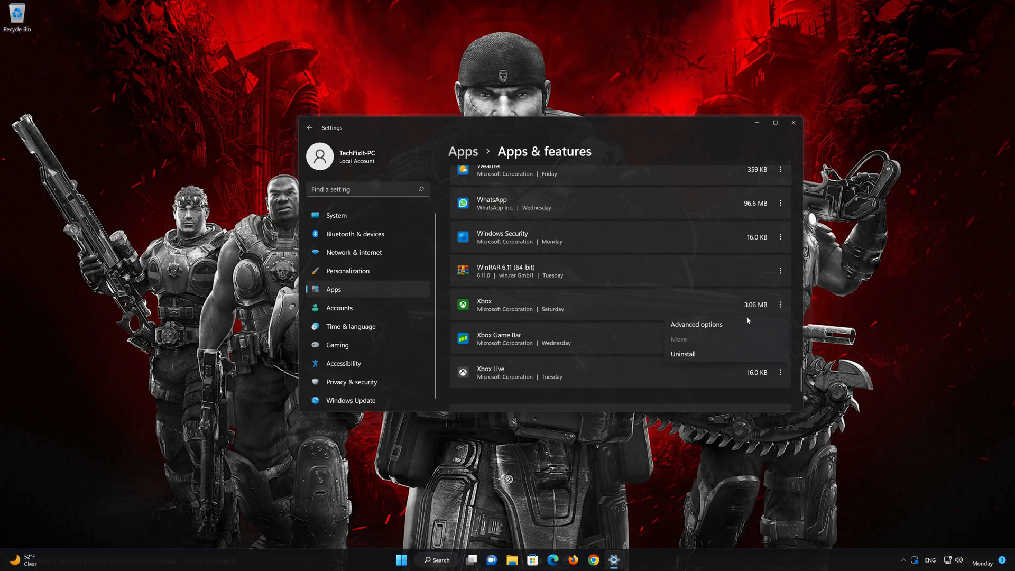
click(698, 324)
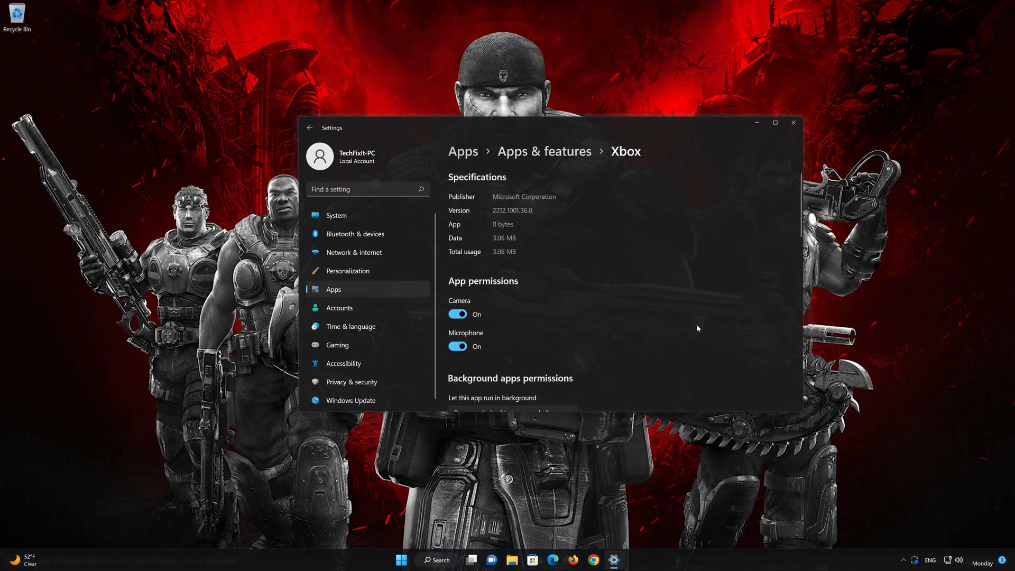
Repair the Xbox app and reset it, confirming the deletion of its app data
scroll(697, 328, down, 3)
scroll(697, 328, down, 5)
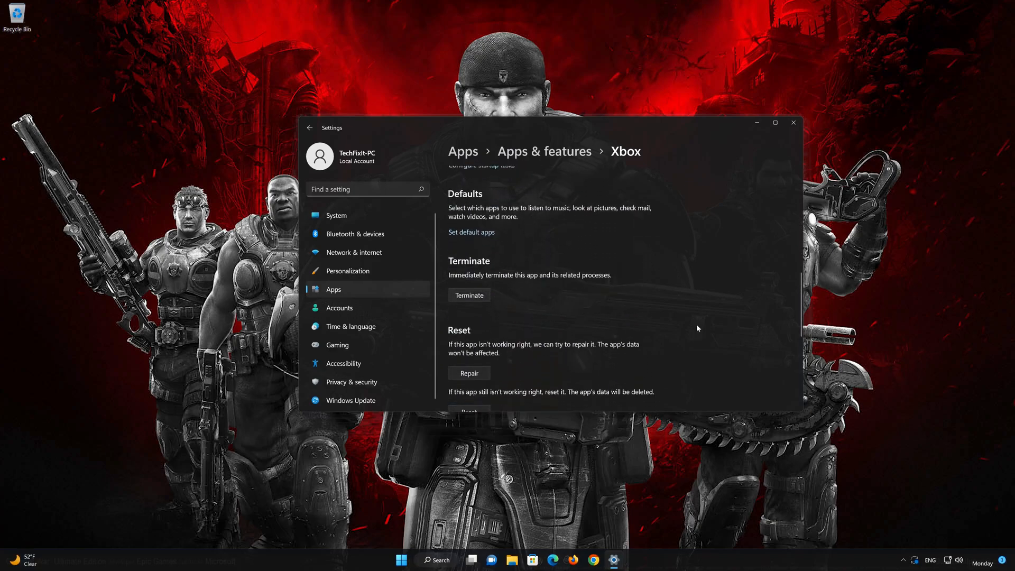
scroll(697, 327, down, 2)
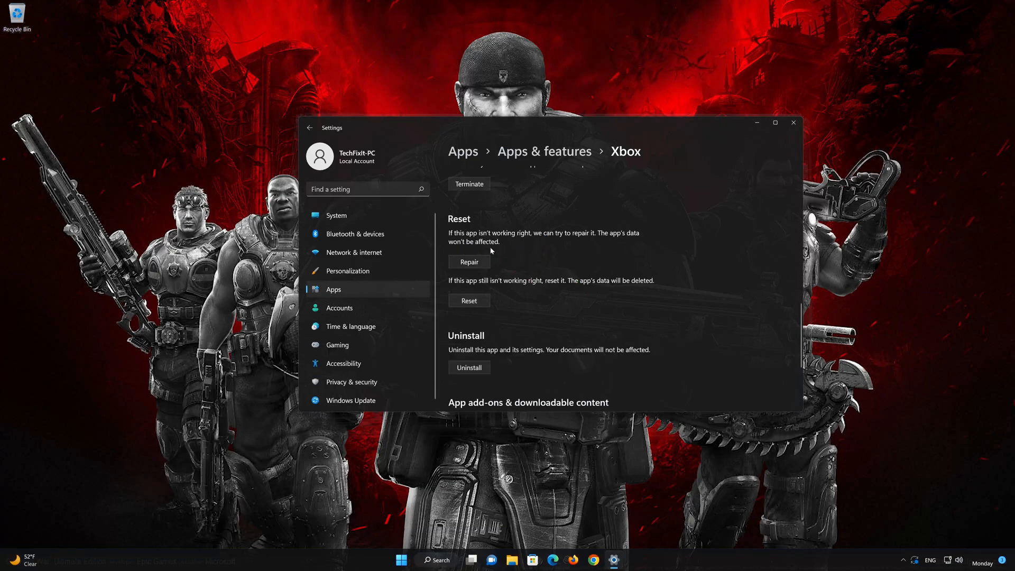
click(468, 263)
click(472, 302)
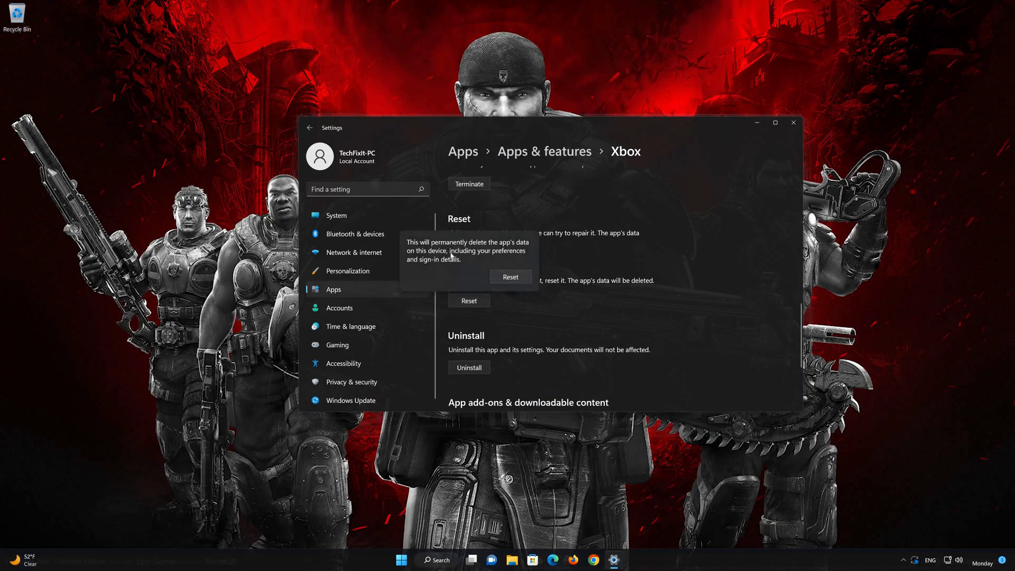
click(510, 277)
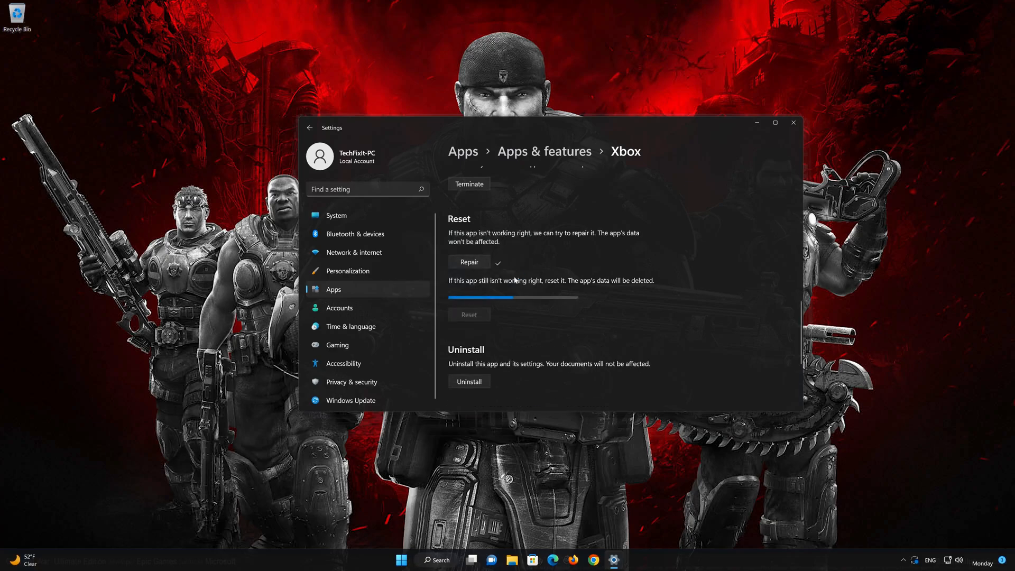
Uninstall the Xbox app with its related info and close Windows Settings
scroll(512, 299, down, 3)
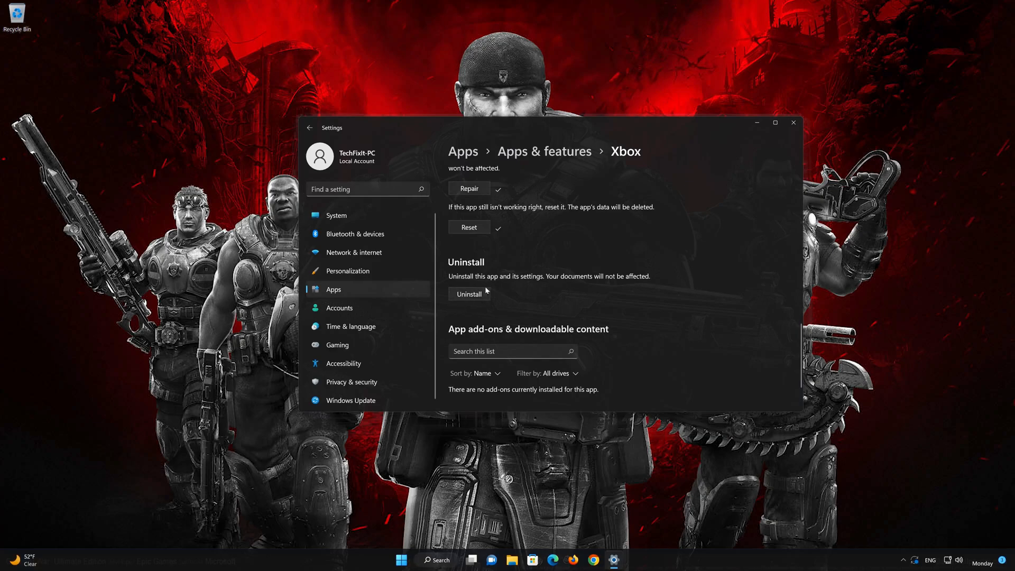
click(471, 295)
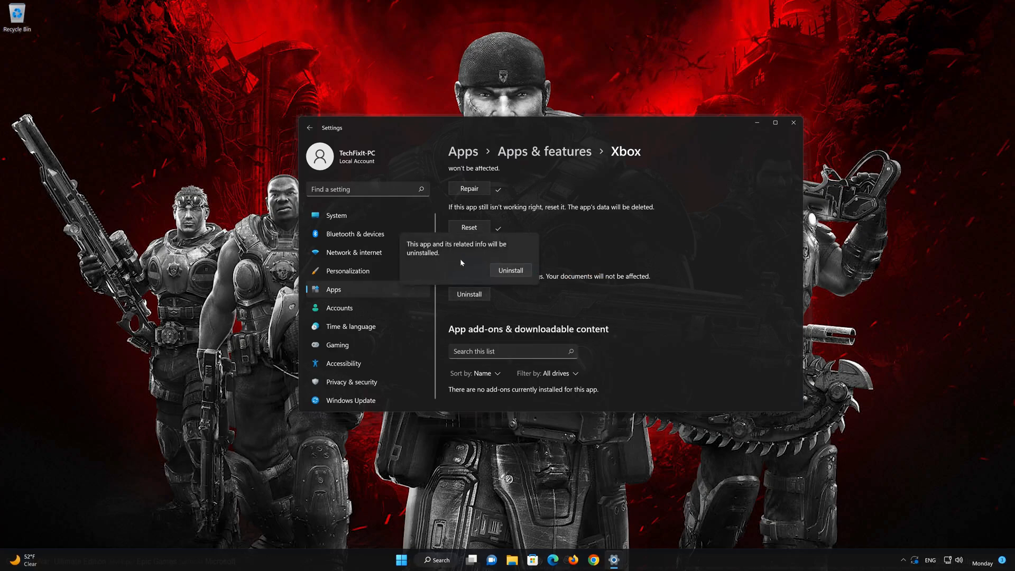
click(517, 274)
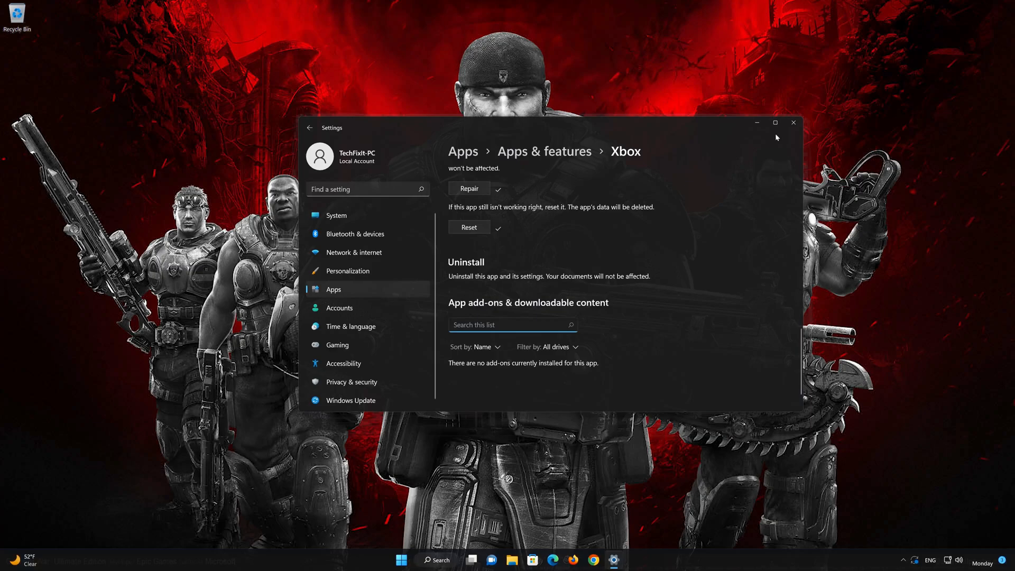
click(793, 123)
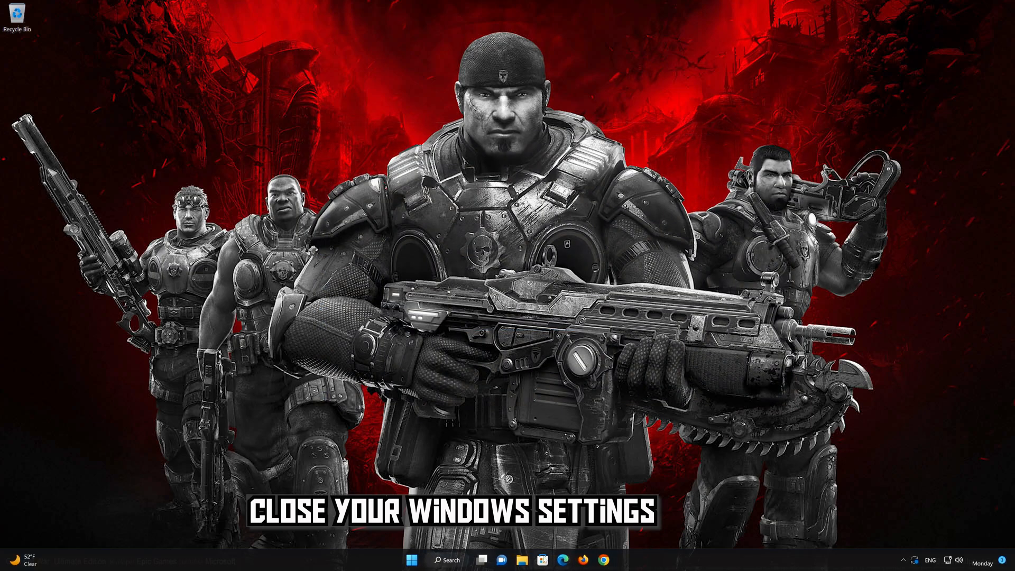
Open Microsoft Store, search for "xbox" and install the Xbox app from its product page
click(542, 560)
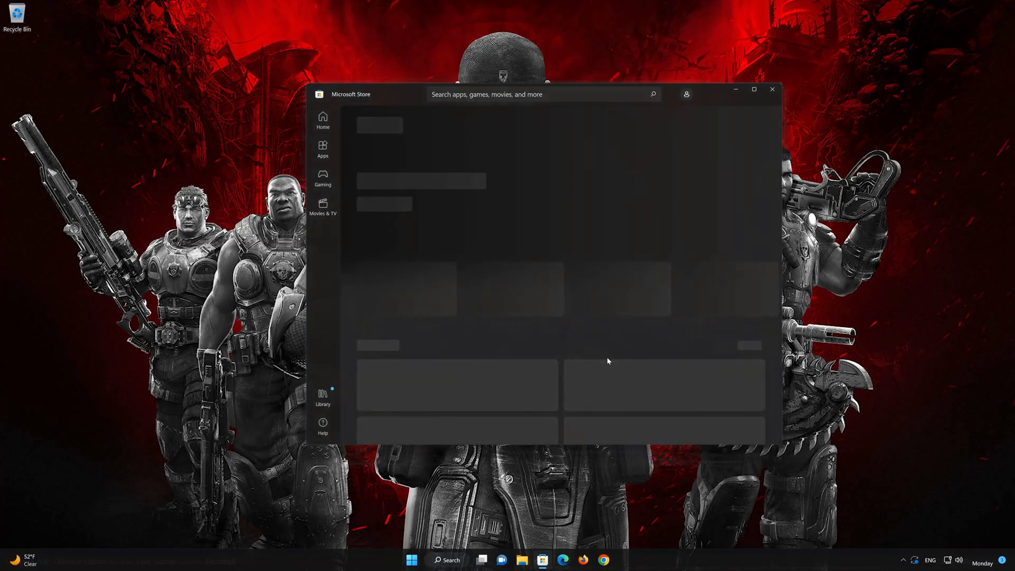
click(528, 94)
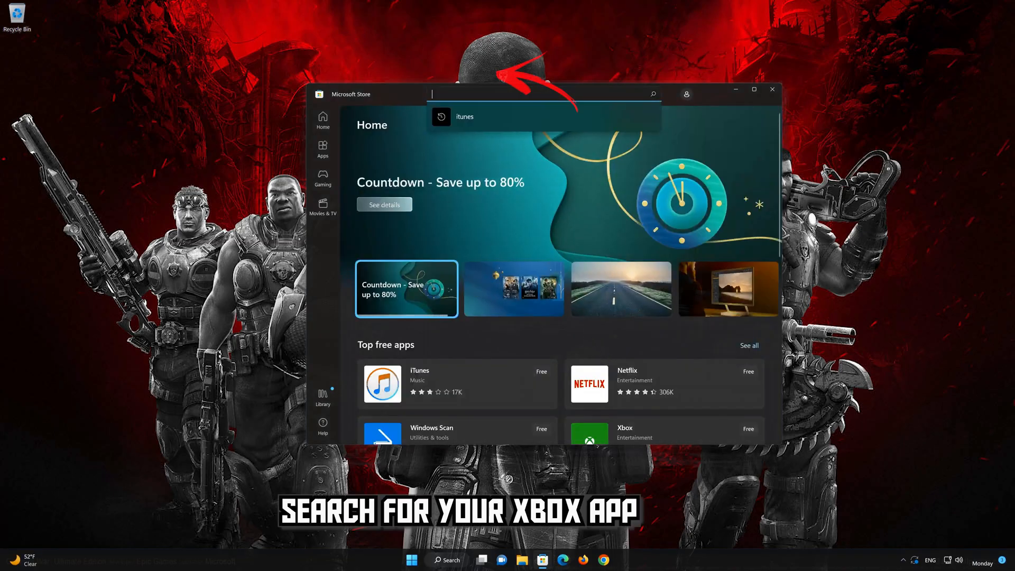
text(xbox)
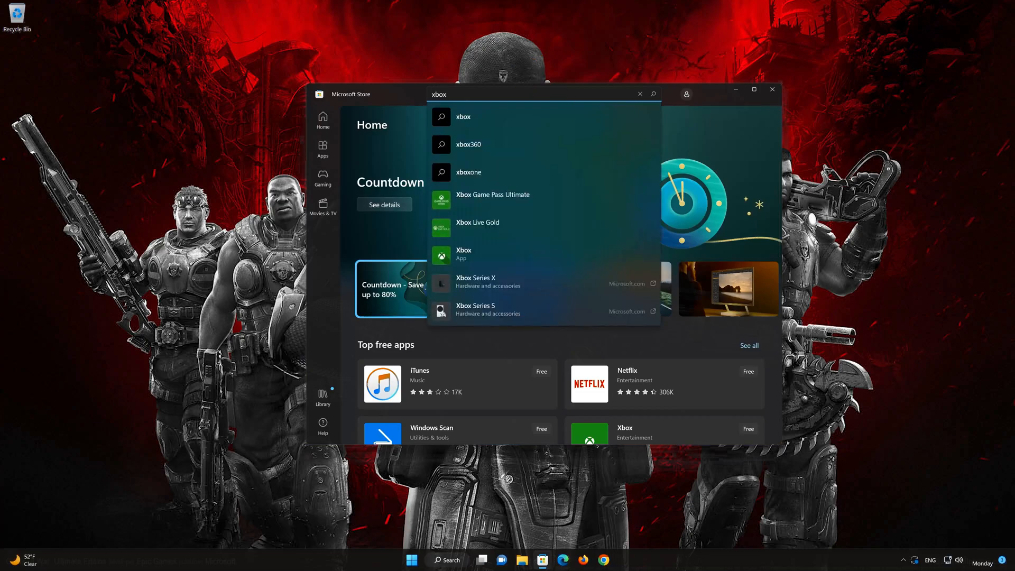
click(480, 255)
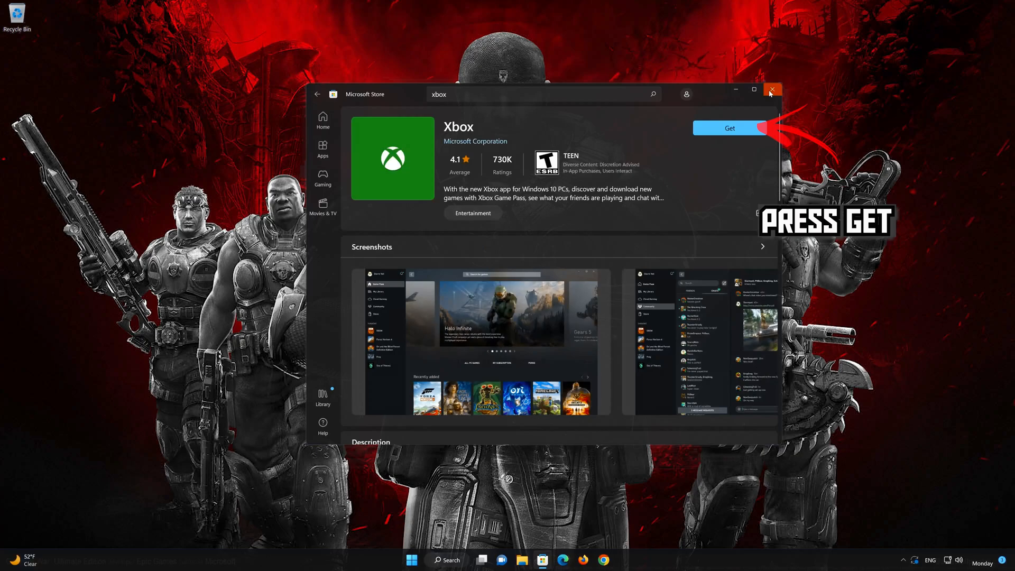
click(723, 134)
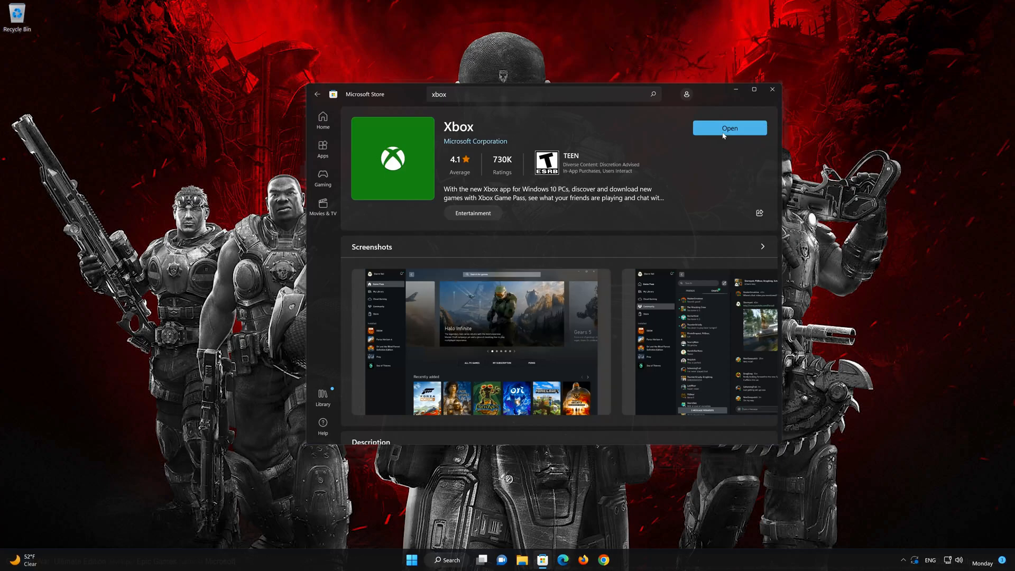
Launch the installed Xbox app, browse the Game Pass catalog without signing in, and close both the app and Microsoft Store
click(724, 132)
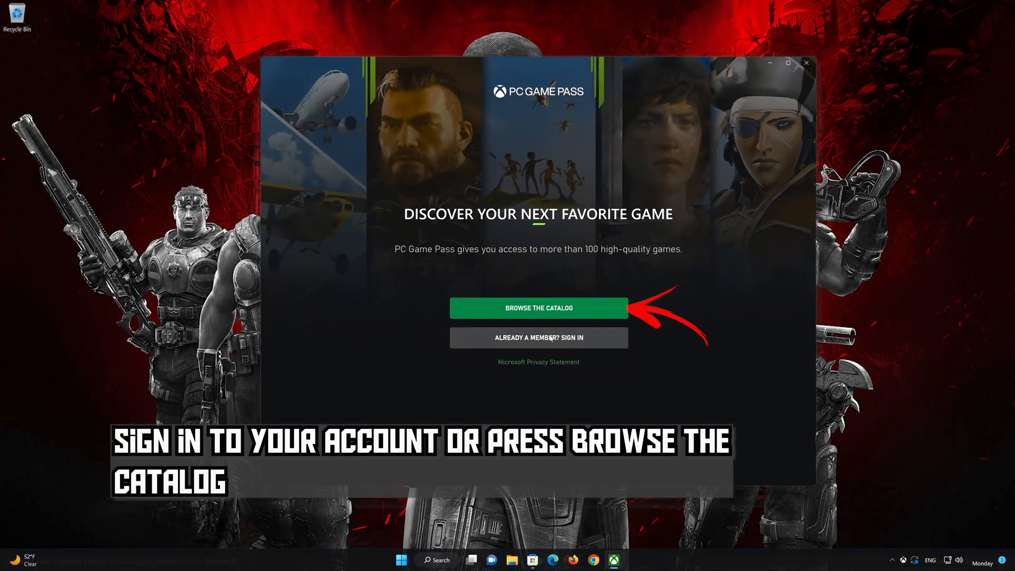
click(563, 309)
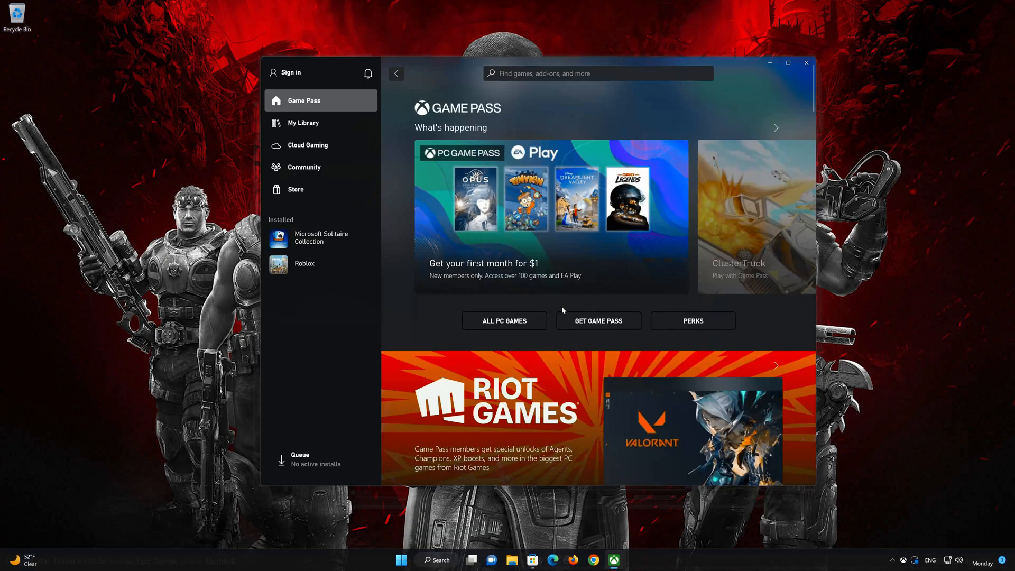
scroll(564, 310, down, 9)
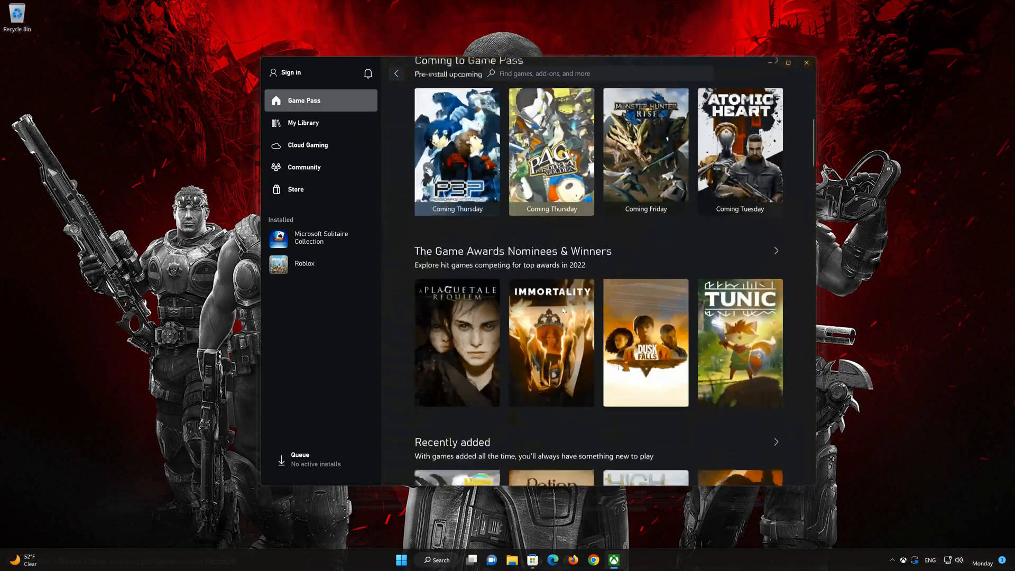
scroll(563, 308, down, 7)
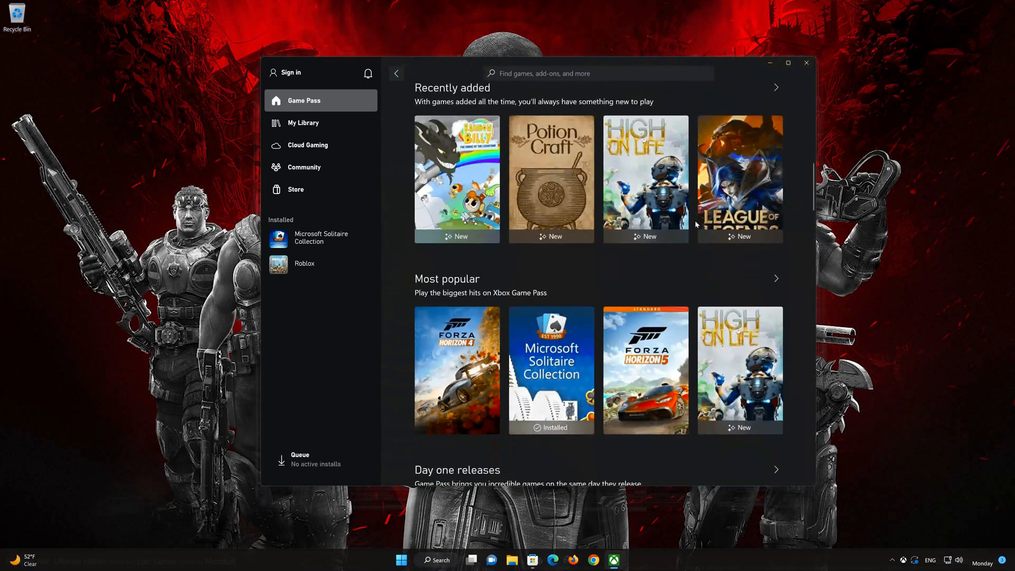
click(807, 63)
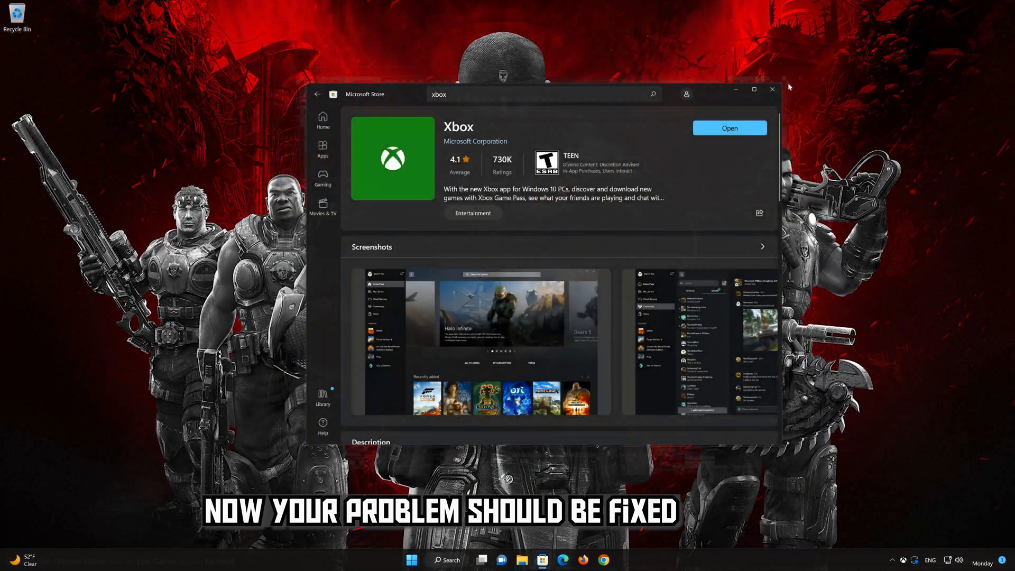
click(779, 89)
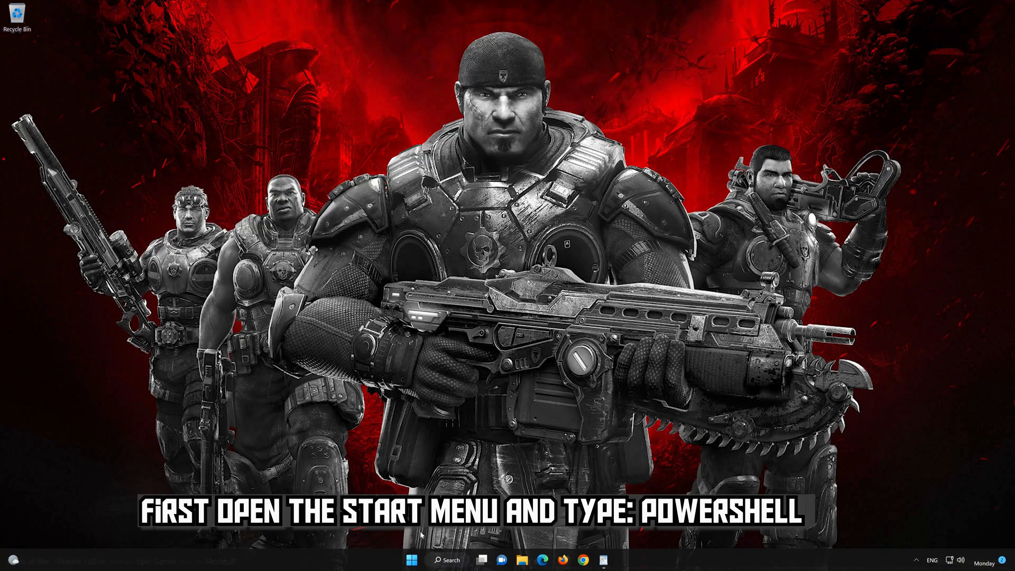
Search Windows for "powershell", run PowerShell 7 (x64) as administrator, allow it to make changes, and move its window toward the screen's centre
click(411, 561)
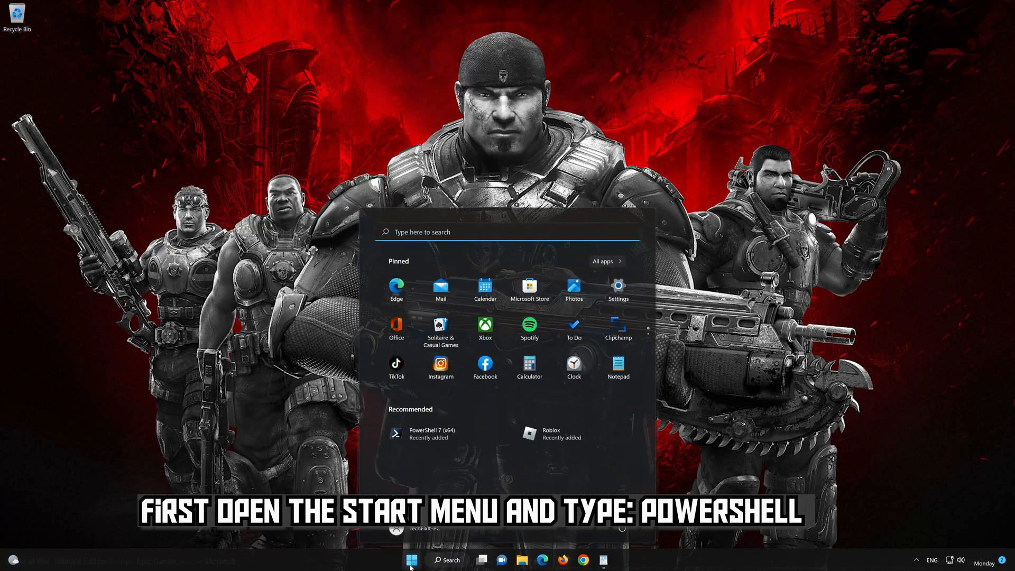
text(powers)
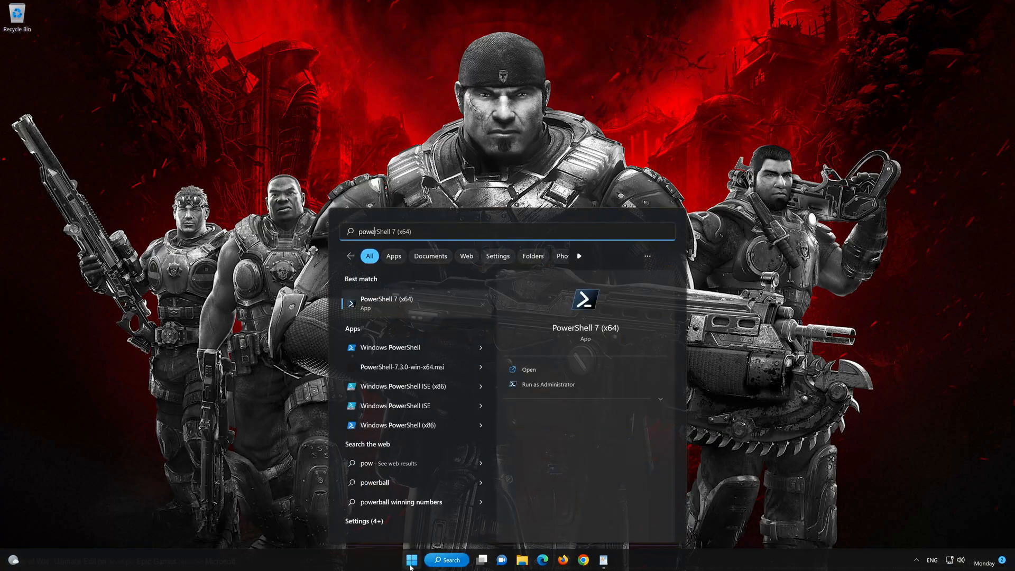
text(hell)
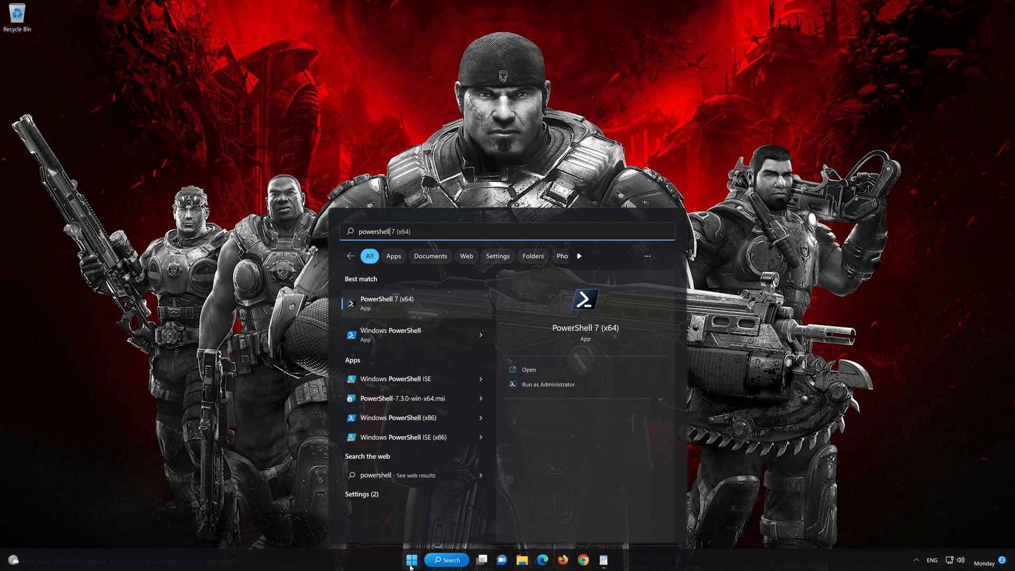
right_click(432, 305)
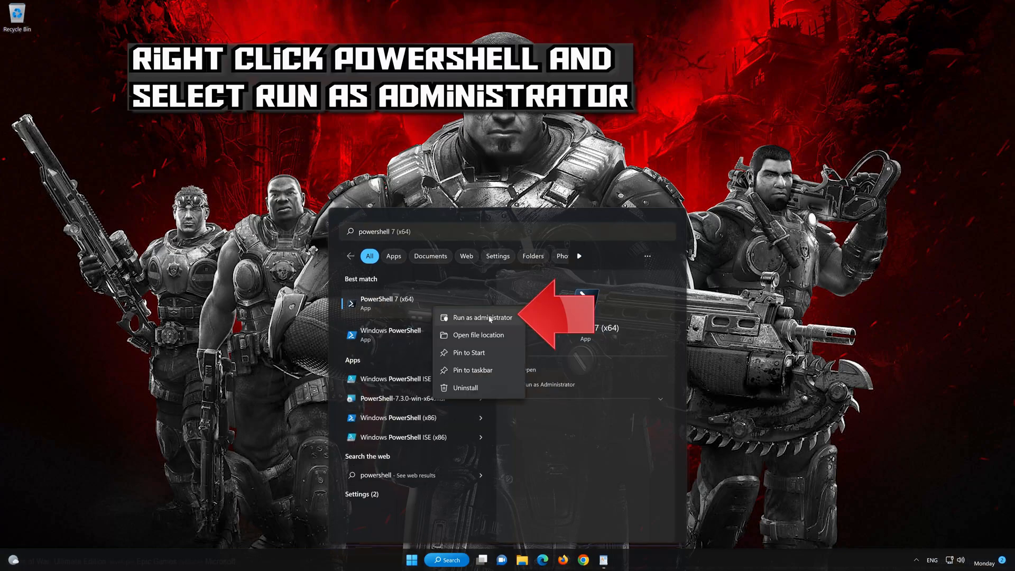
click(491, 320)
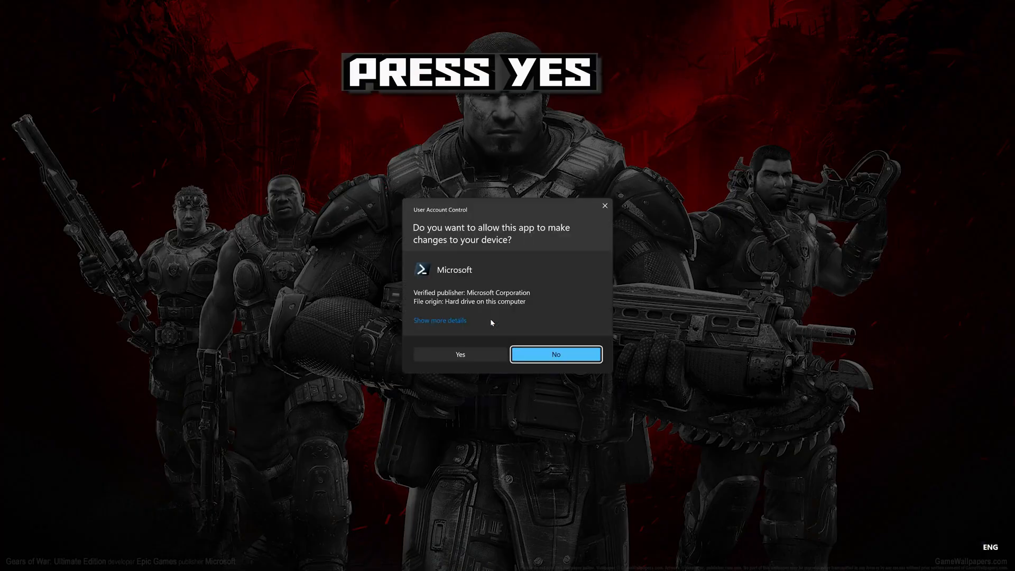
click(458, 355)
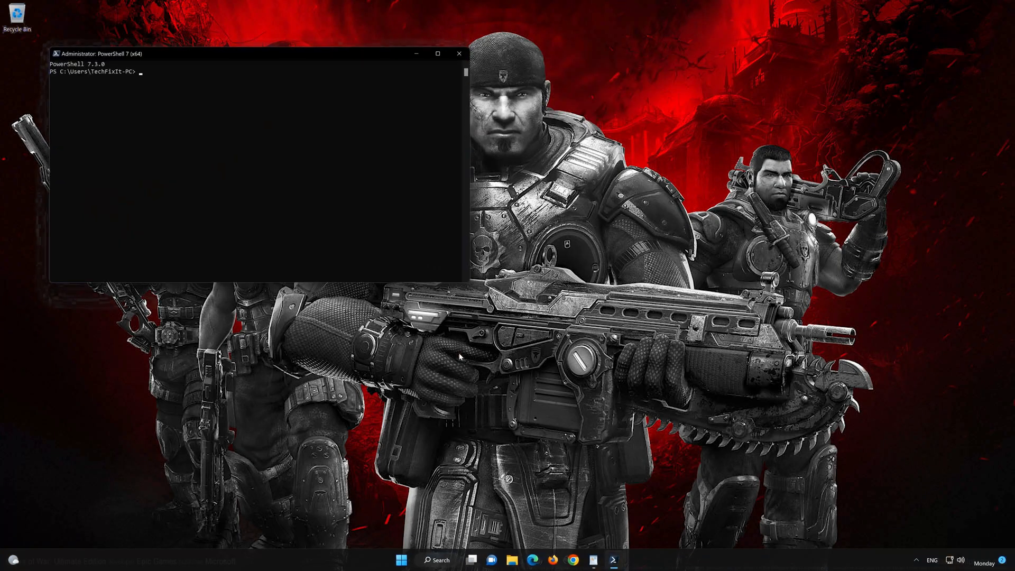
drag(312, 53, 592, 108)
Switch to the WordPad document, copy the first command, the Get-AppXPackage *WindowsStore* -AllUsers one, and minimize the document
click(594, 559)
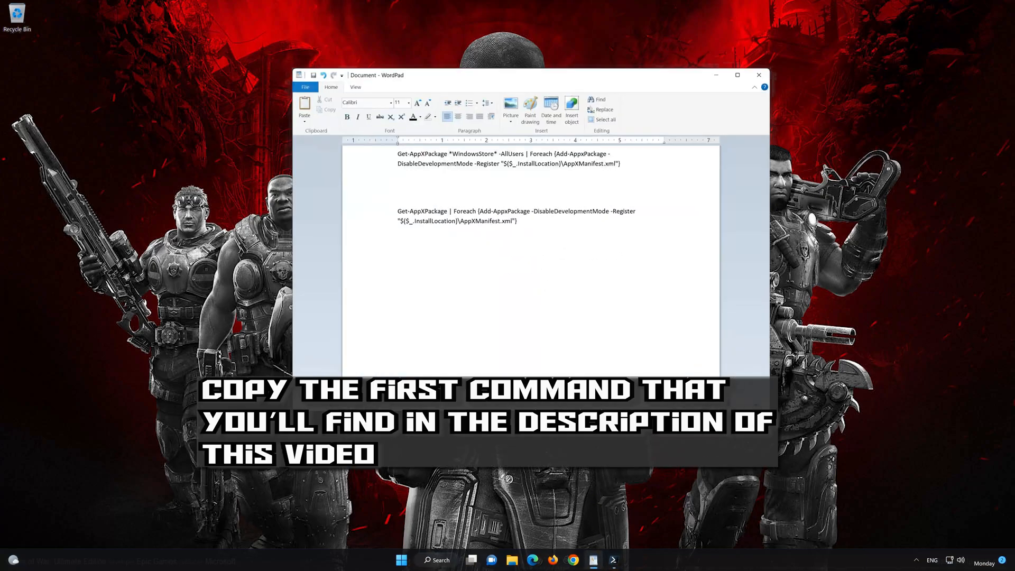
drag(621, 168, 398, 154)
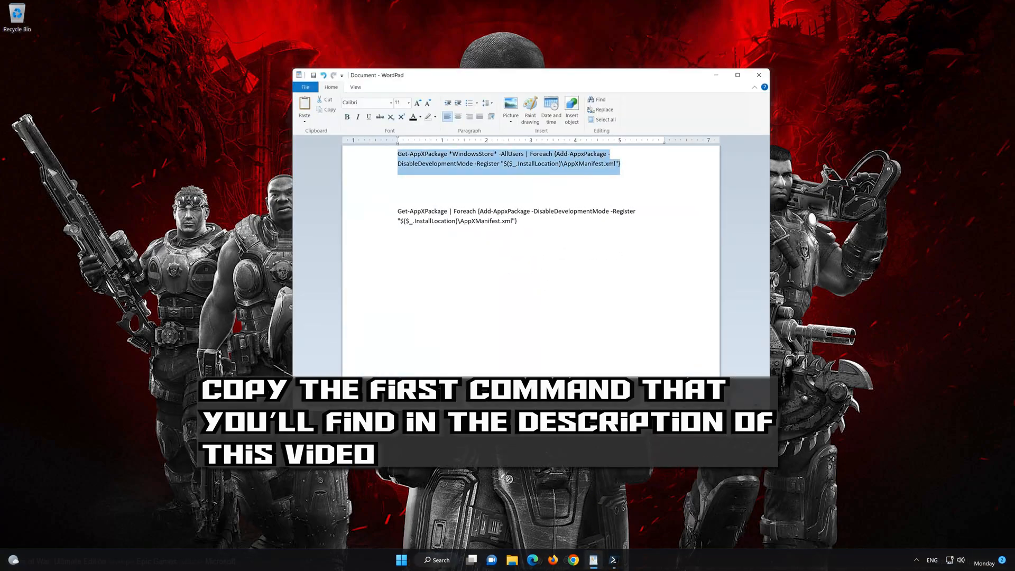
right_click(416, 158)
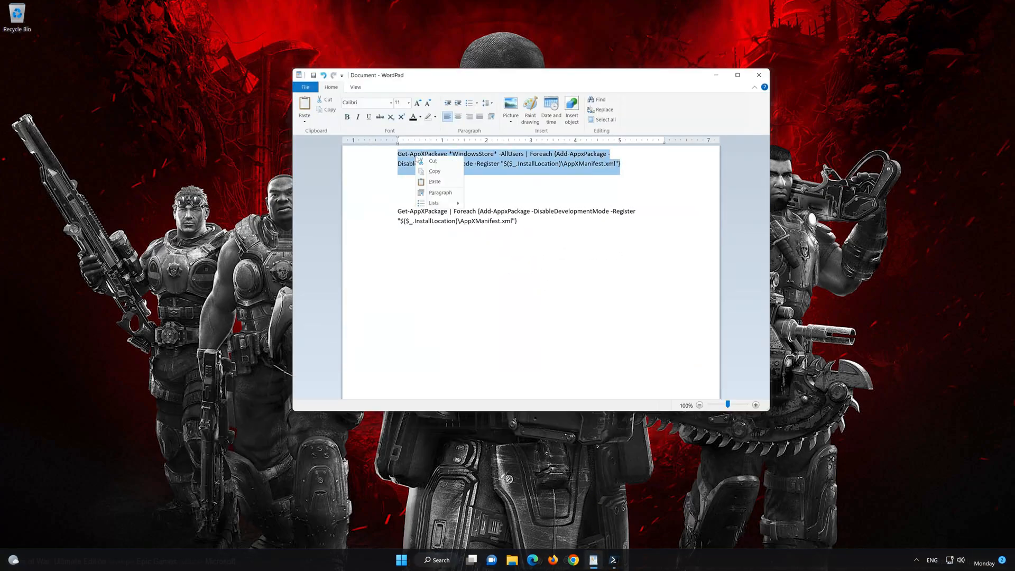
click(437, 177)
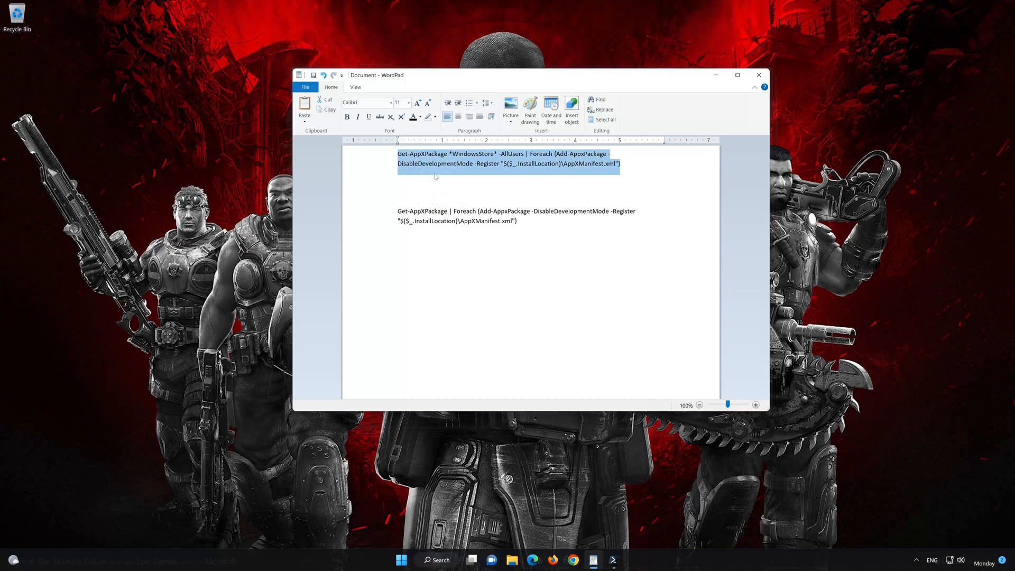
click(718, 78)
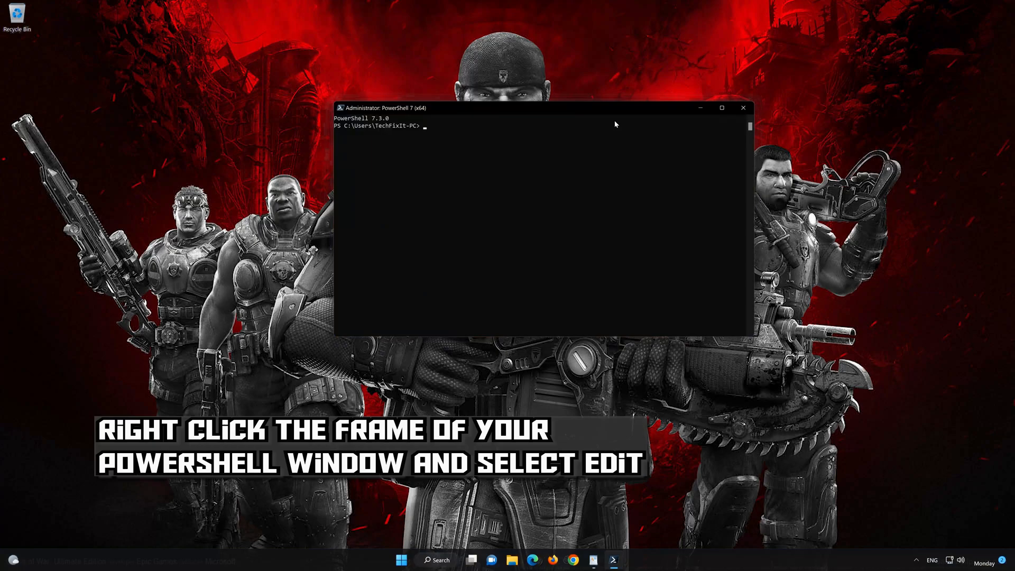
Paste the copied *WindowsStore* re-registration command into the administrator PowerShell window and run it
right_click(550, 109)
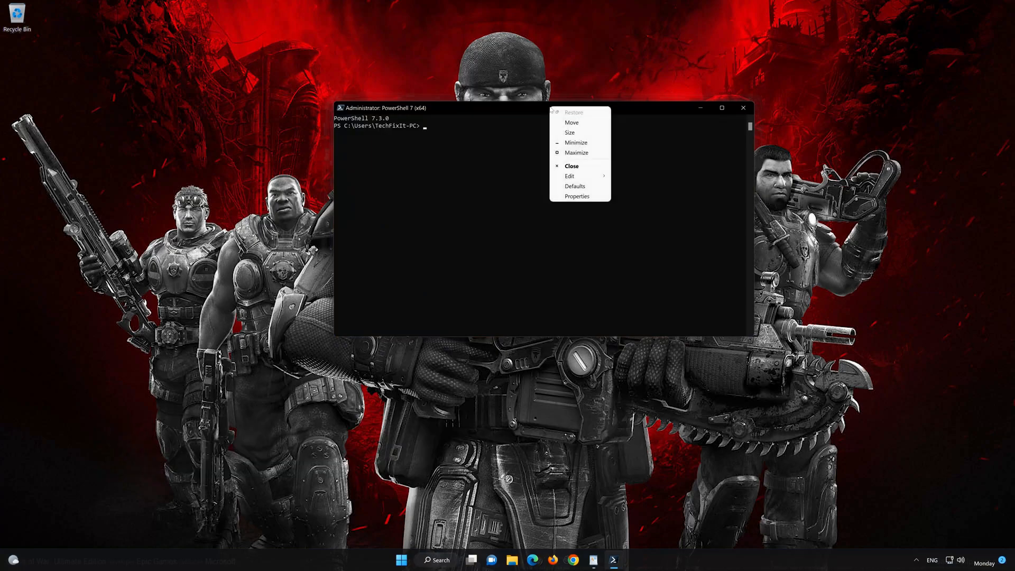
mouse_move(582, 178)
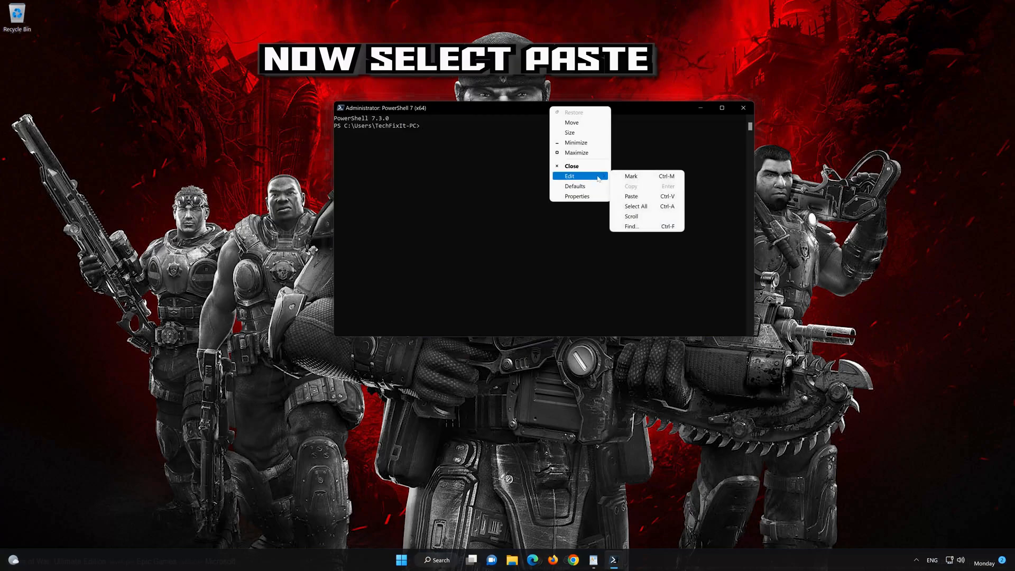
click(658, 195)
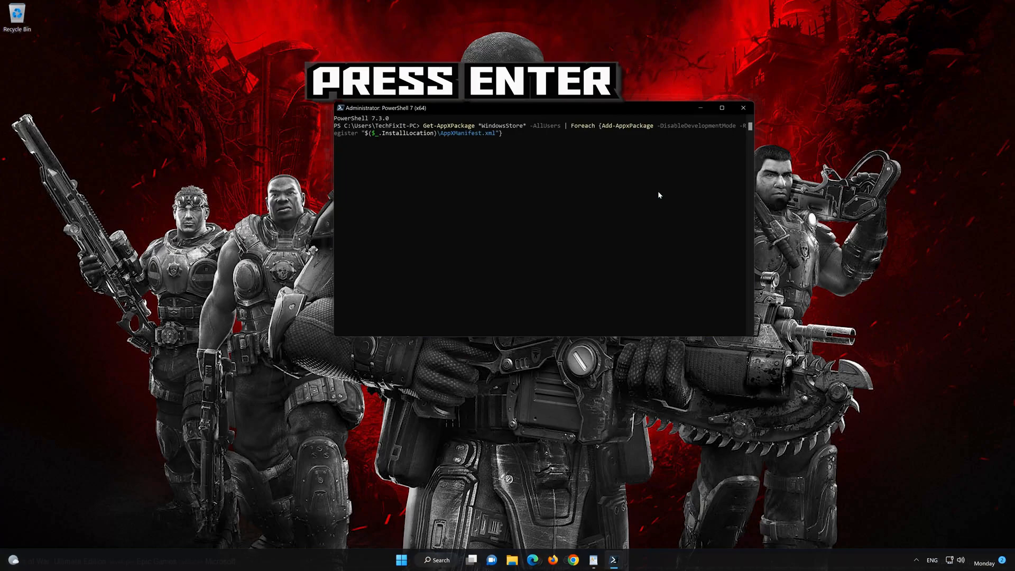
key(Return)
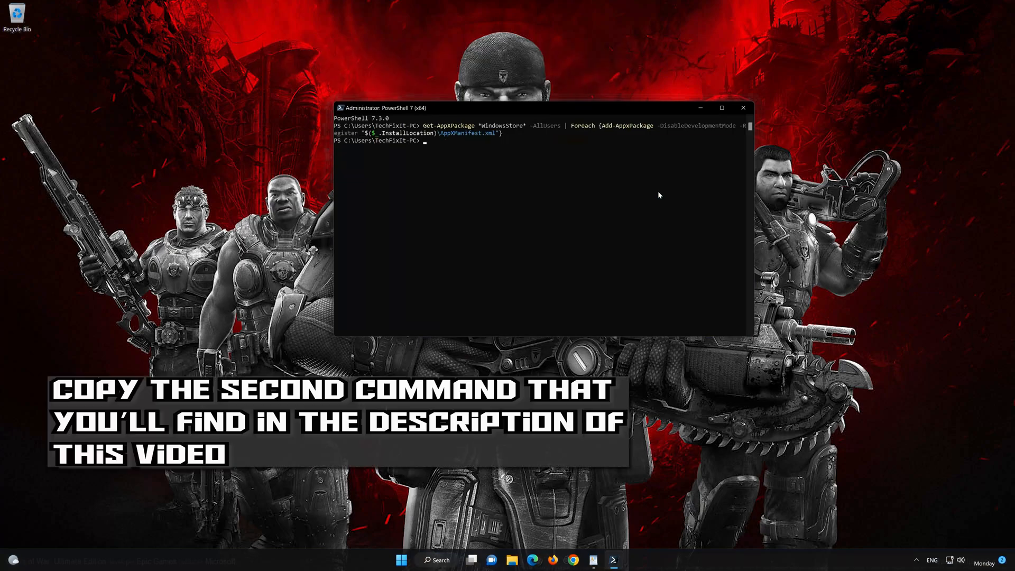
Return to the WordPad document, copy the second command, Get-AppXPackage | Foreach without the *WindowsStore* filter, and minimize the document
click(594, 560)
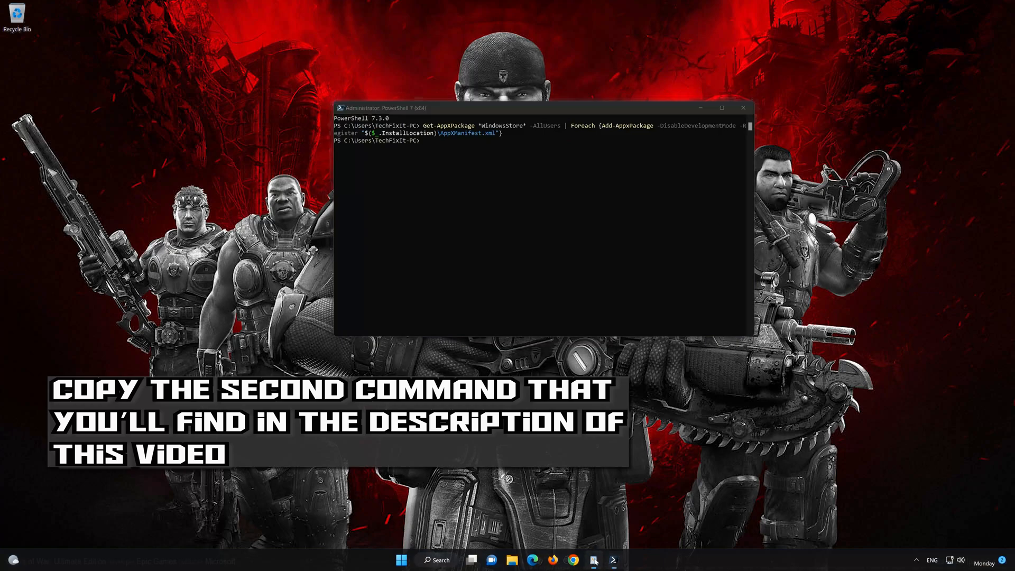
drag(518, 221, 397, 211)
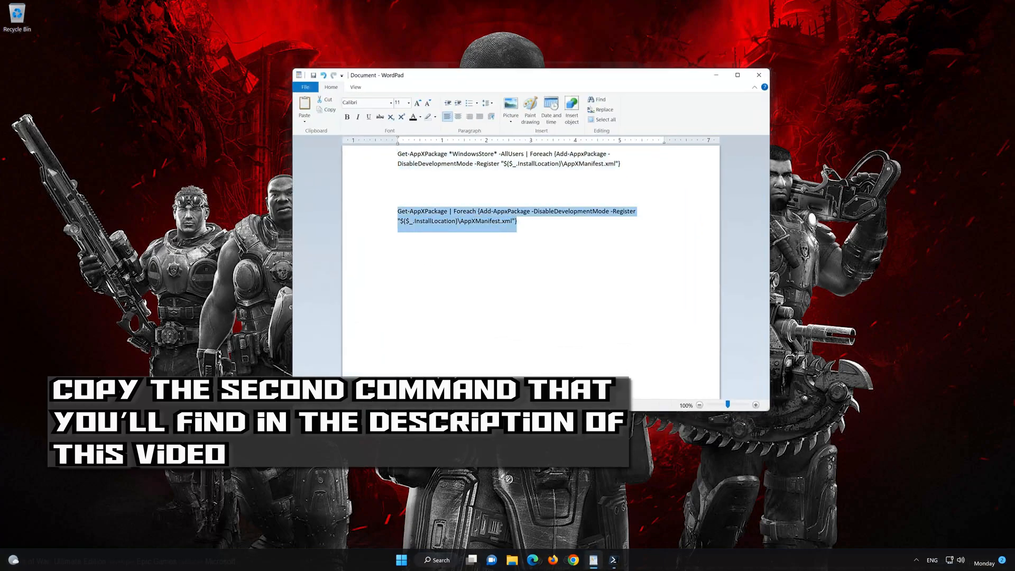
right_click(421, 214)
click(439, 227)
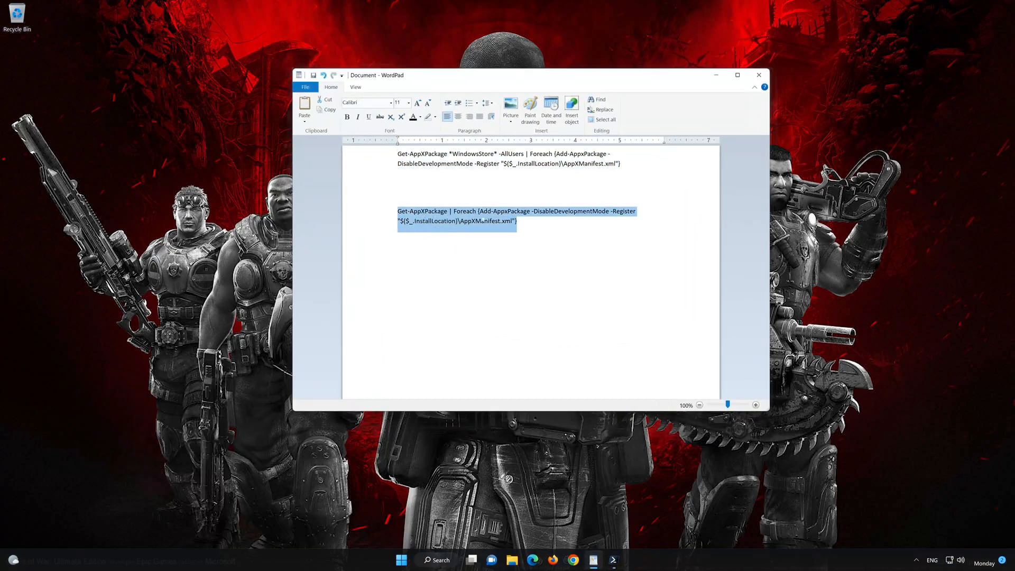
click(716, 78)
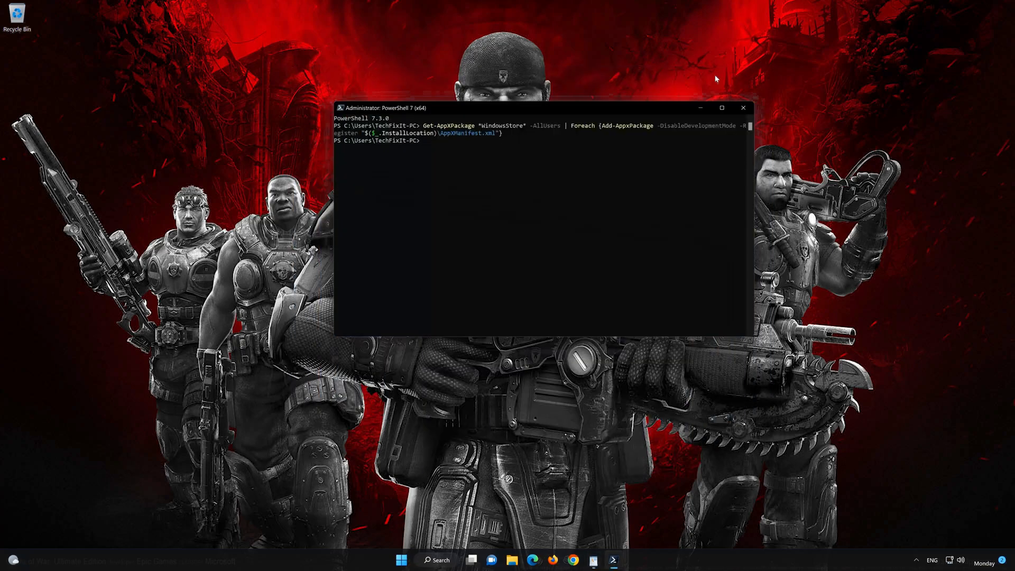
Paste the second copied command into PowerShell and run it to re-register all app packages
right_click(463, 107)
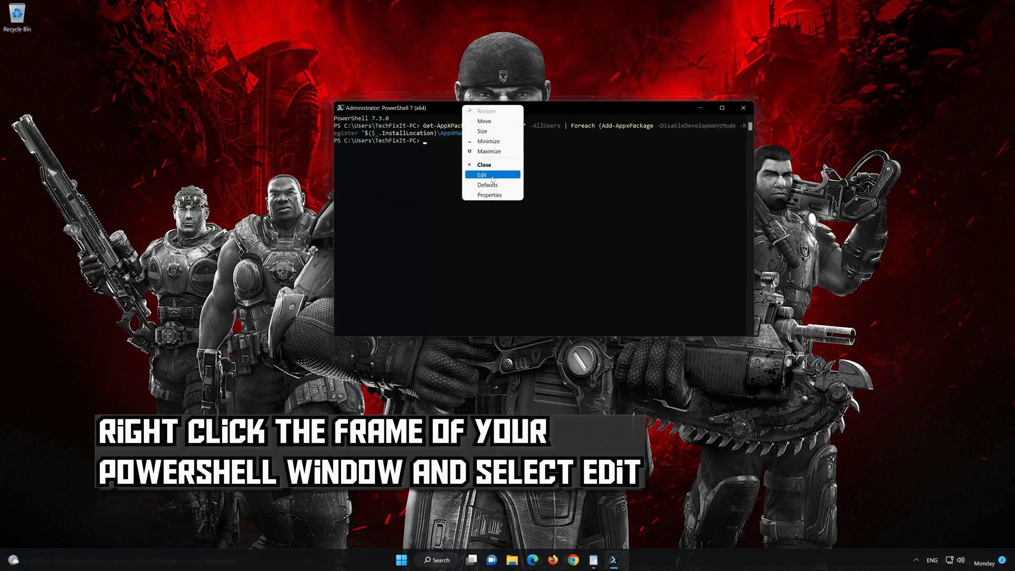
mouse_move(492, 179)
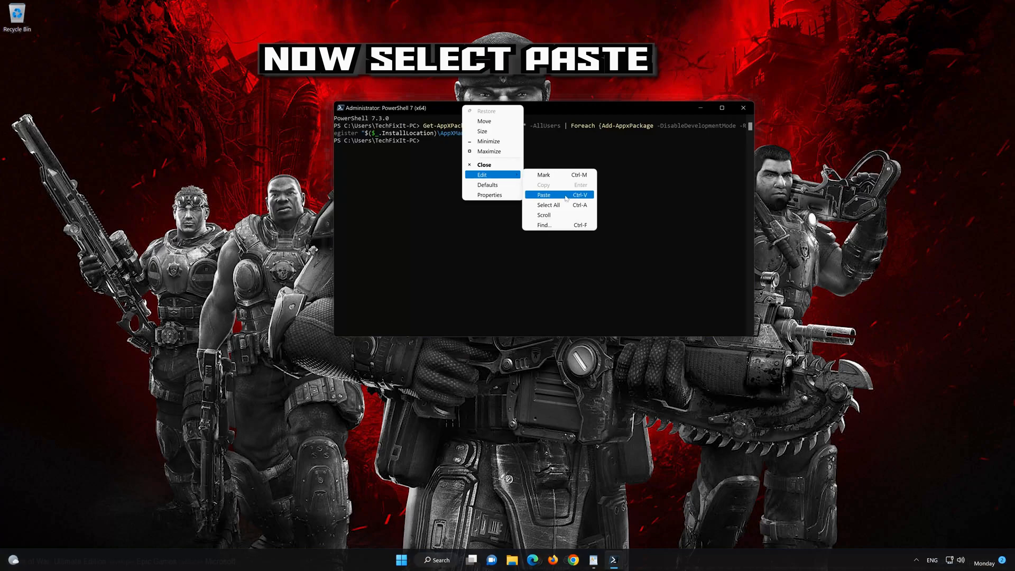
click(566, 196)
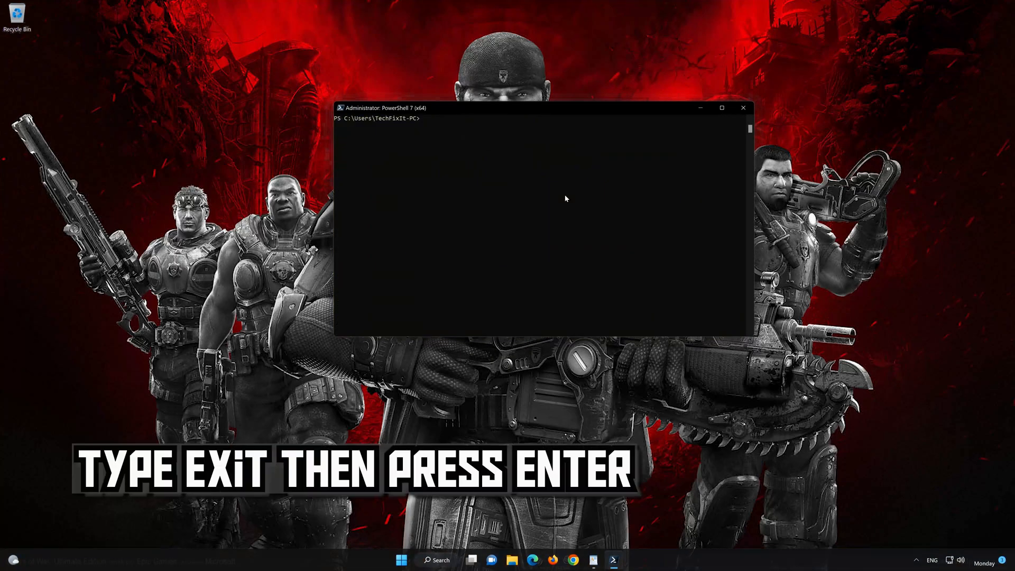
End the PowerShell session with the exit command
text(exit)
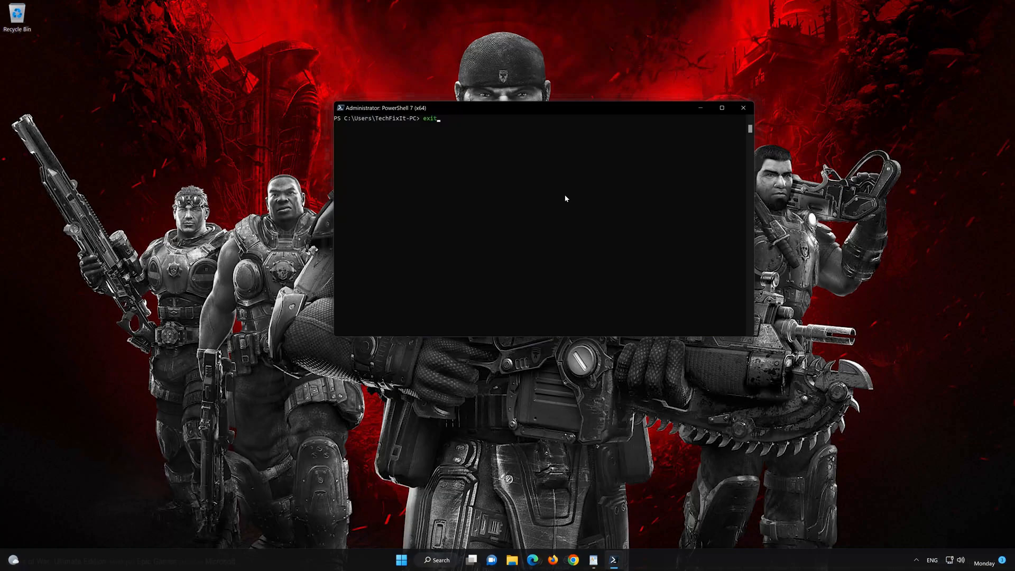
key(Return)
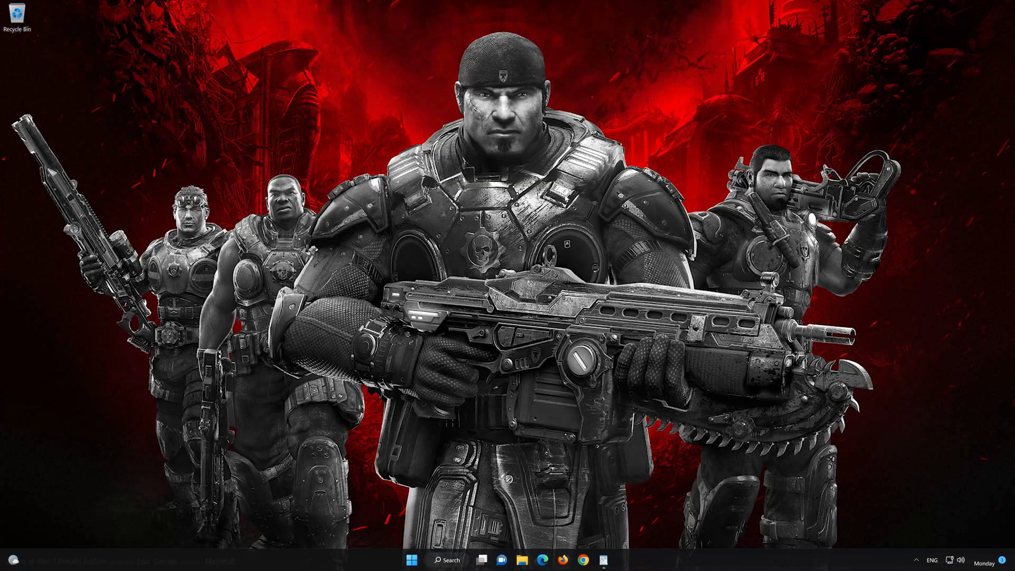
Find Microsoft Store through search, pin it to the taskbar and launch it from there
click(412, 561)
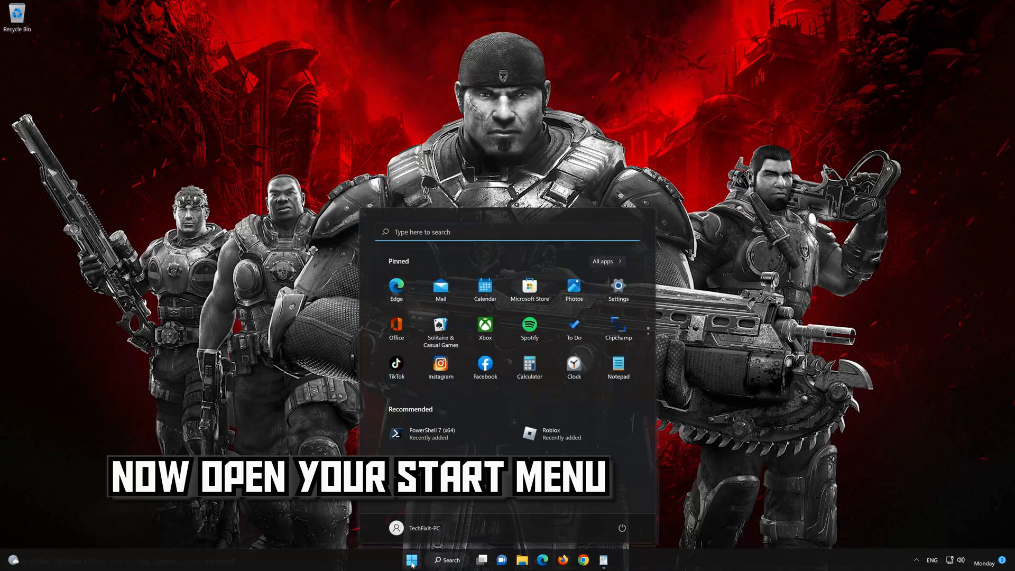
text(microsoft Store)
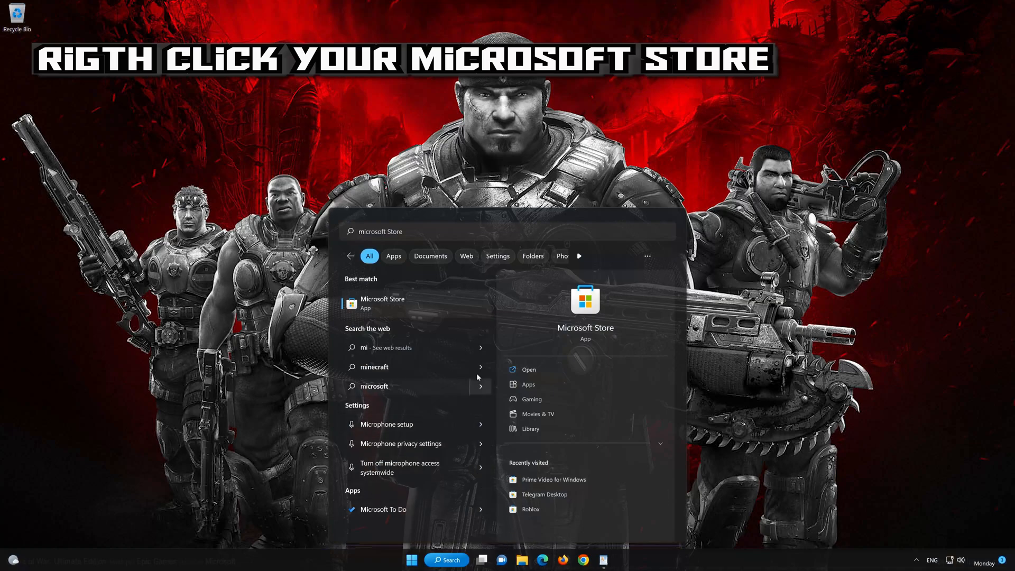
right_click(465, 304)
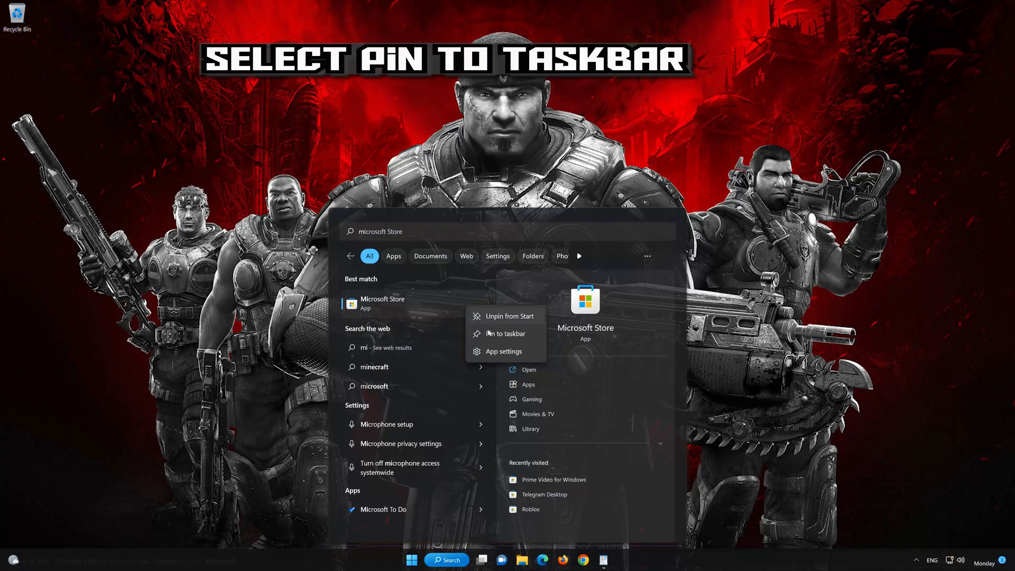
click(511, 334)
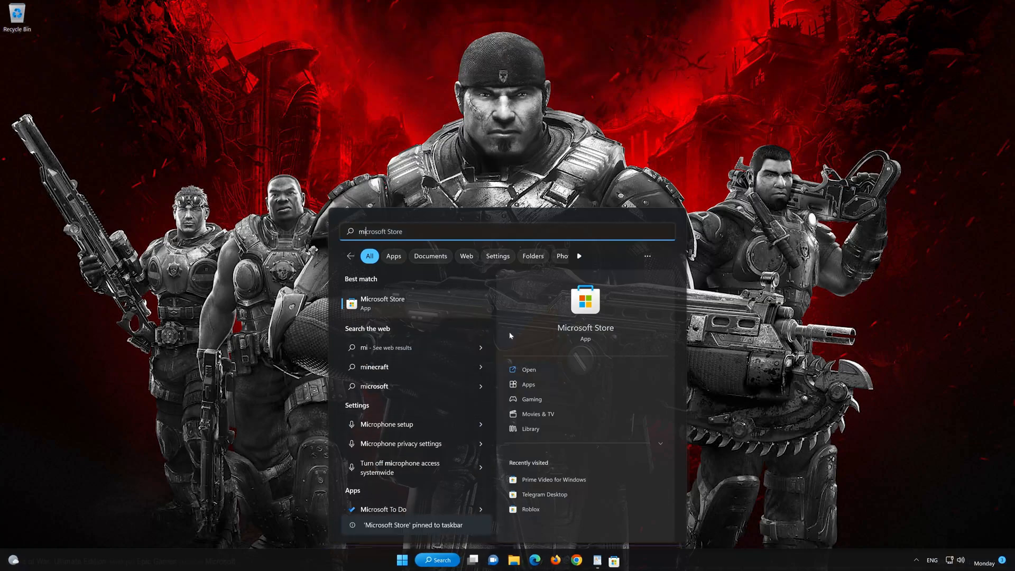
click(723, 375)
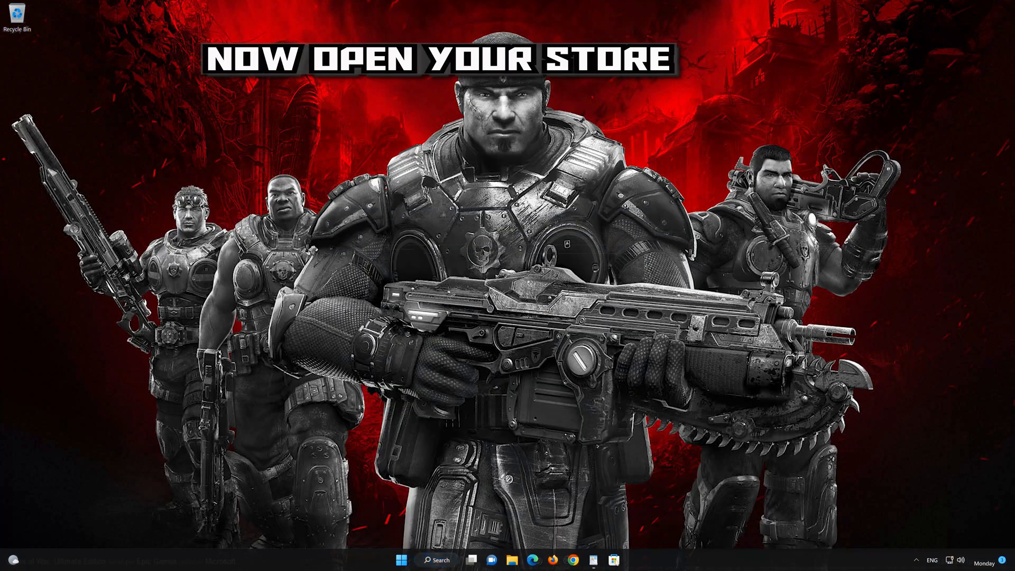
click(615, 563)
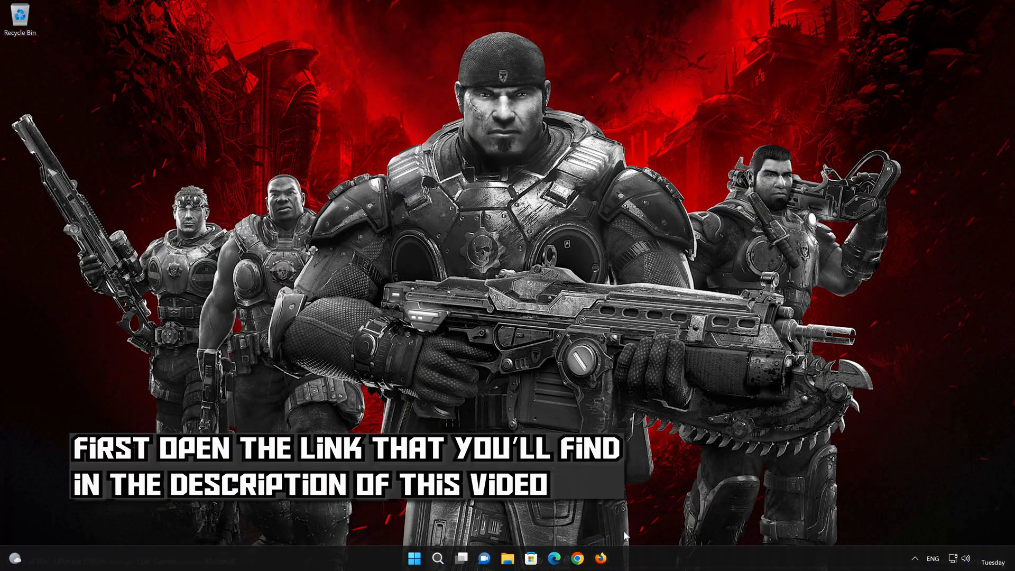
In Firefox, open microsoft.com/software-download/windows11, download the Create Windows 11 Installation Media tool, and close the browser
click(603, 559)
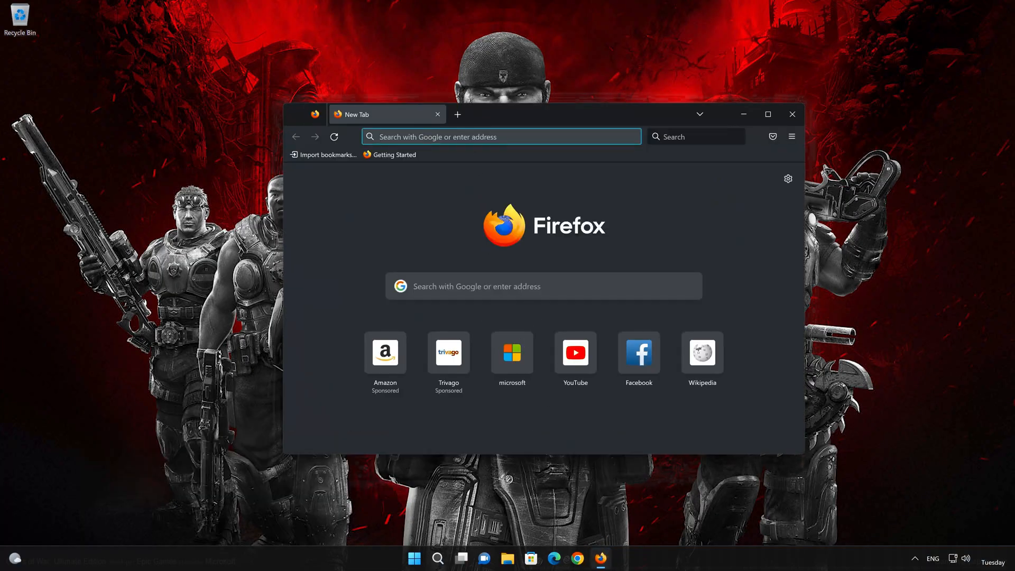
right_click(474, 136)
click(499, 227)
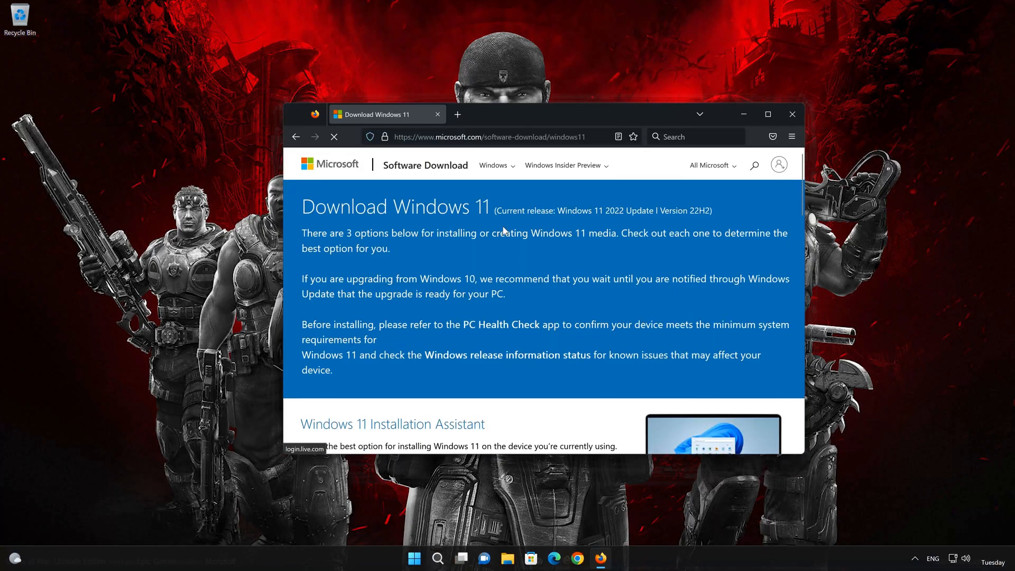
scroll(502, 230, down, 5)
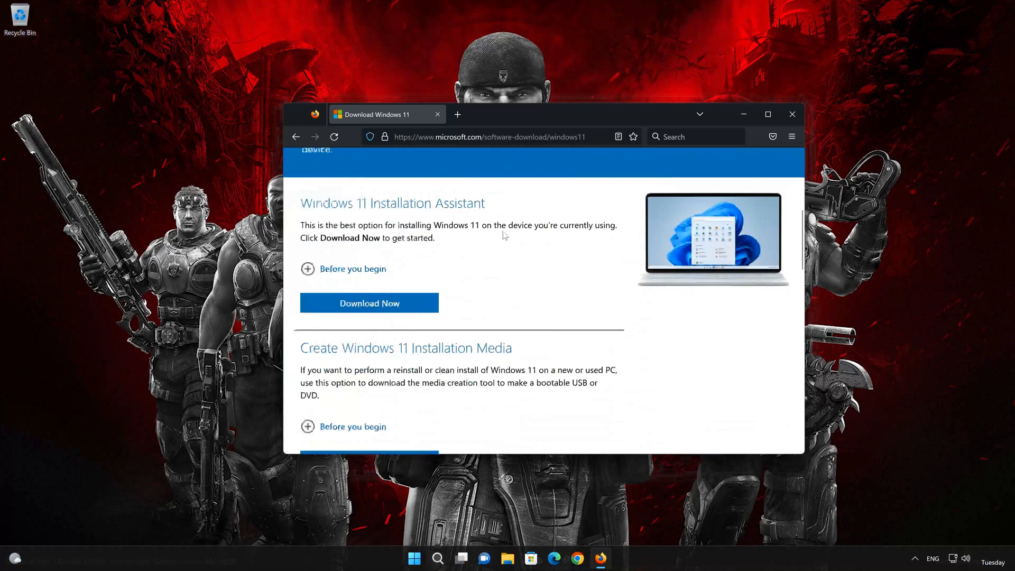
scroll(503, 237, down, 2)
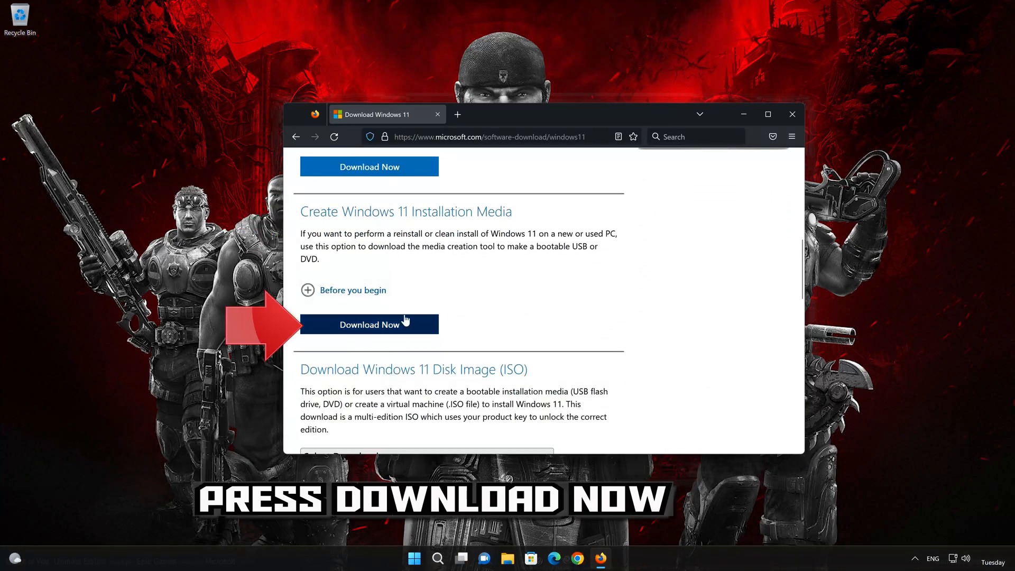
click(388, 327)
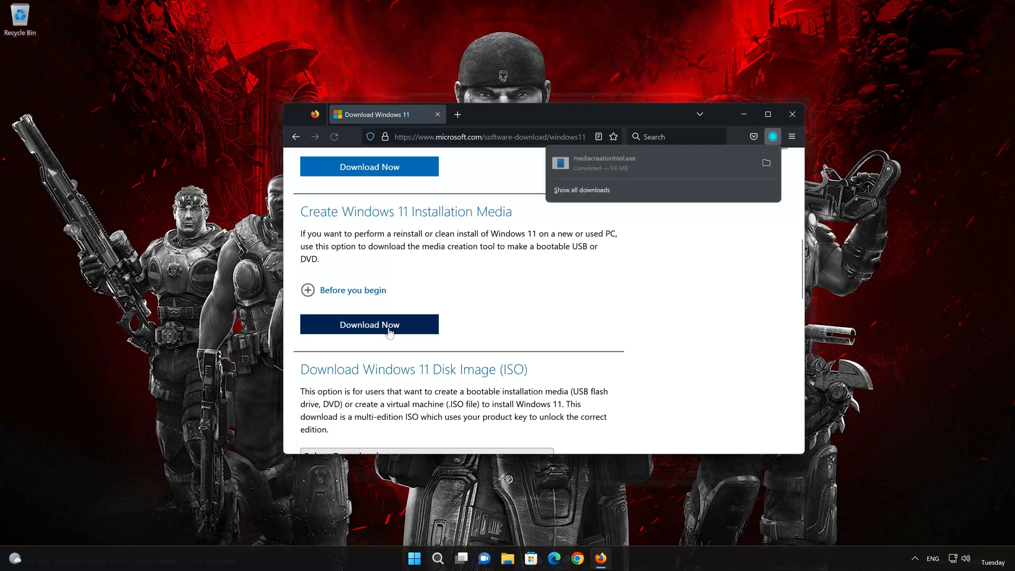
click(789, 113)
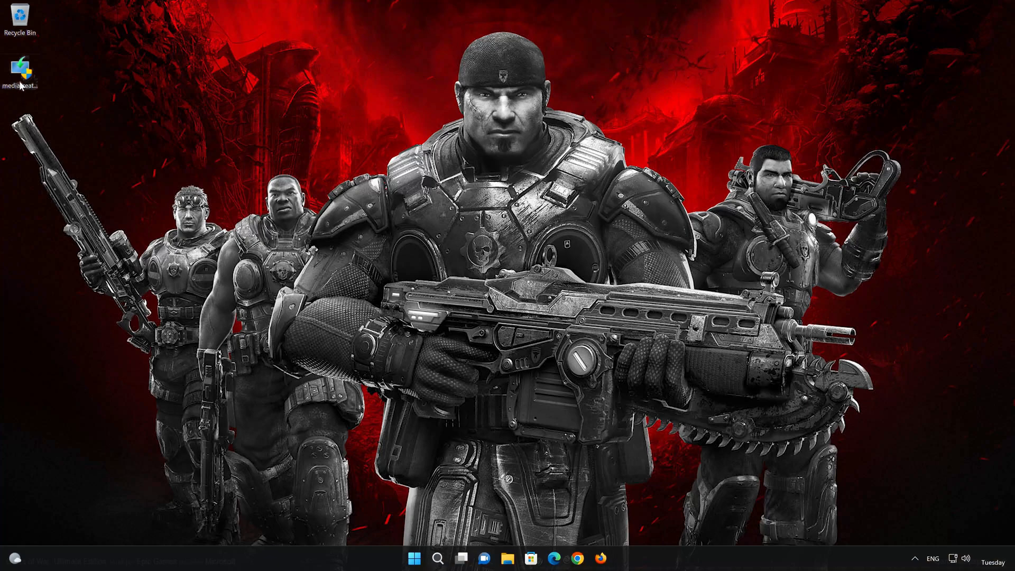
Run the downloaded mediacreationtool with administrator permission, accept the license terms and keep the recommended language and edition
double_click(20, 83)
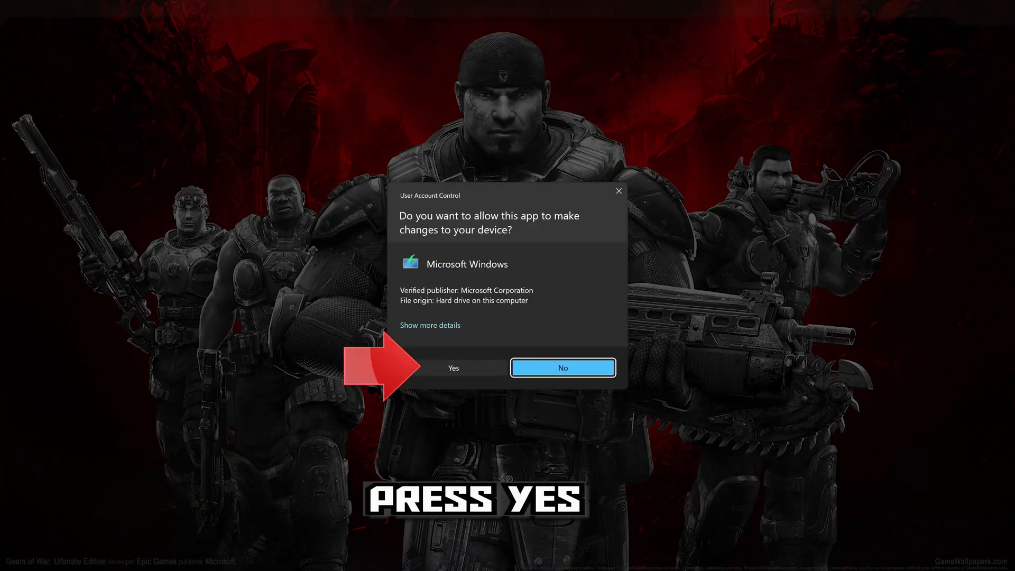
click(448, 369)
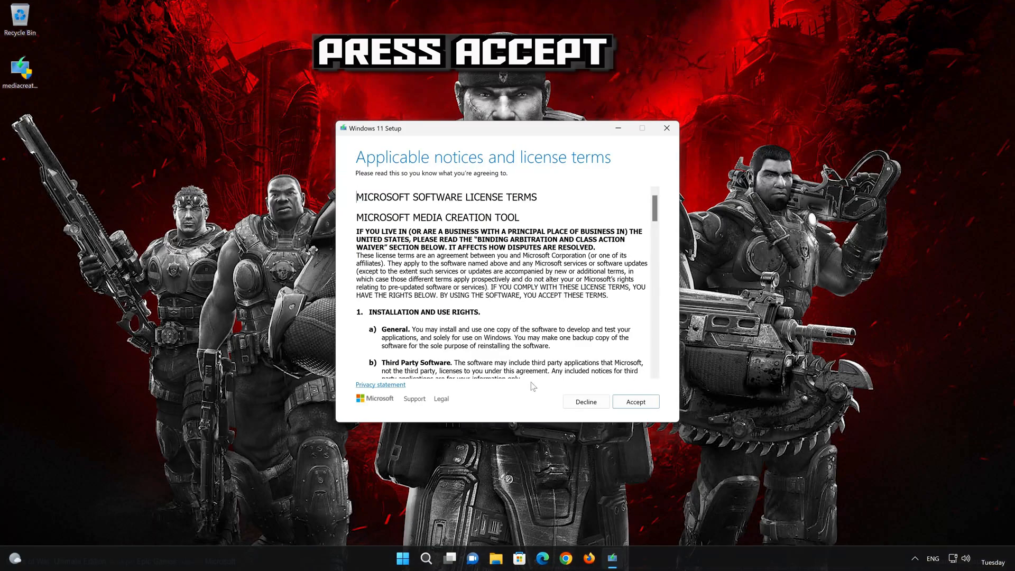
click(641, 404)
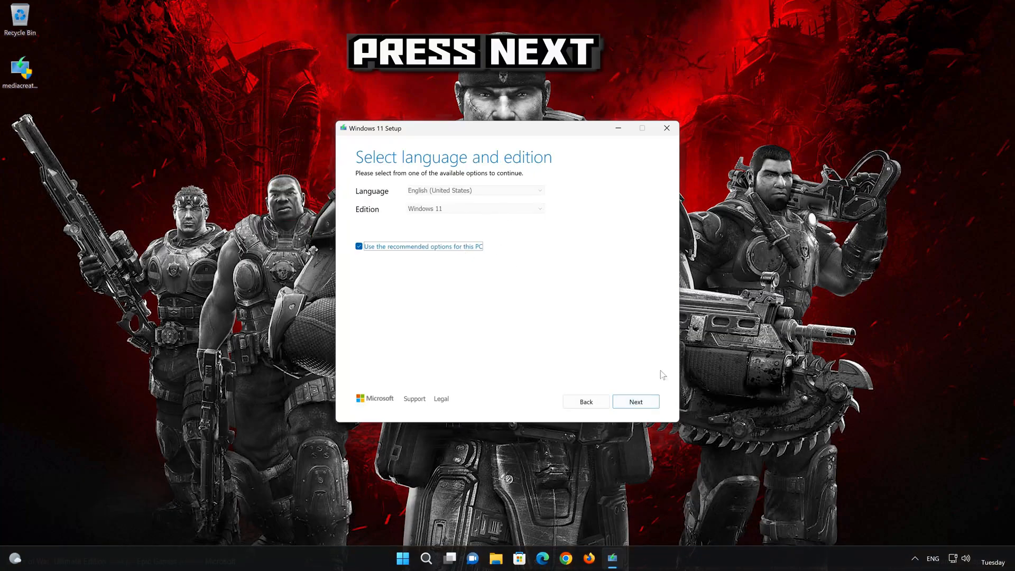
click(637, 403)
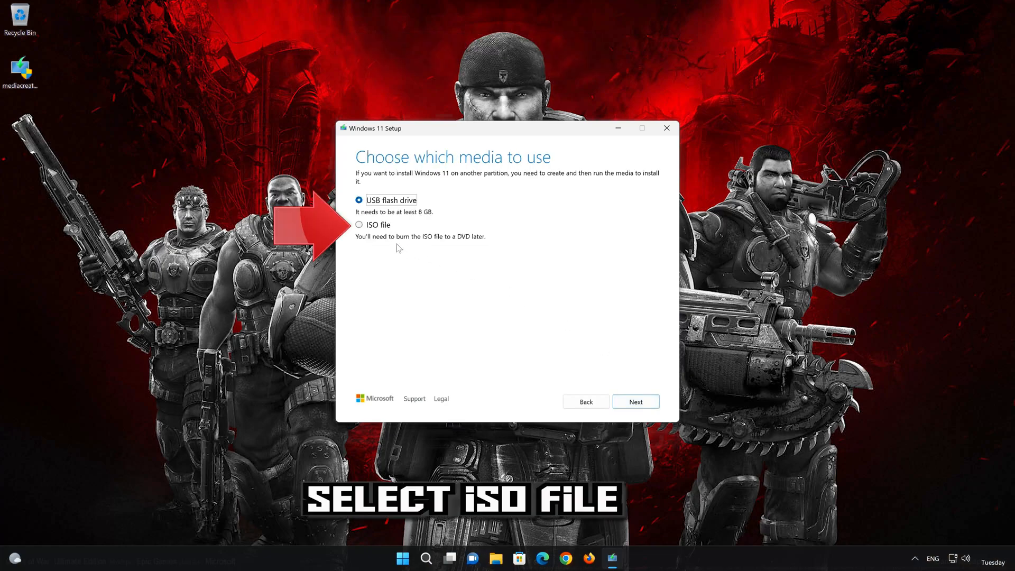
Choose ISO file as the media, save it to the Desktop as Windows 11, and finish the media creation wizard
click(363, 226)
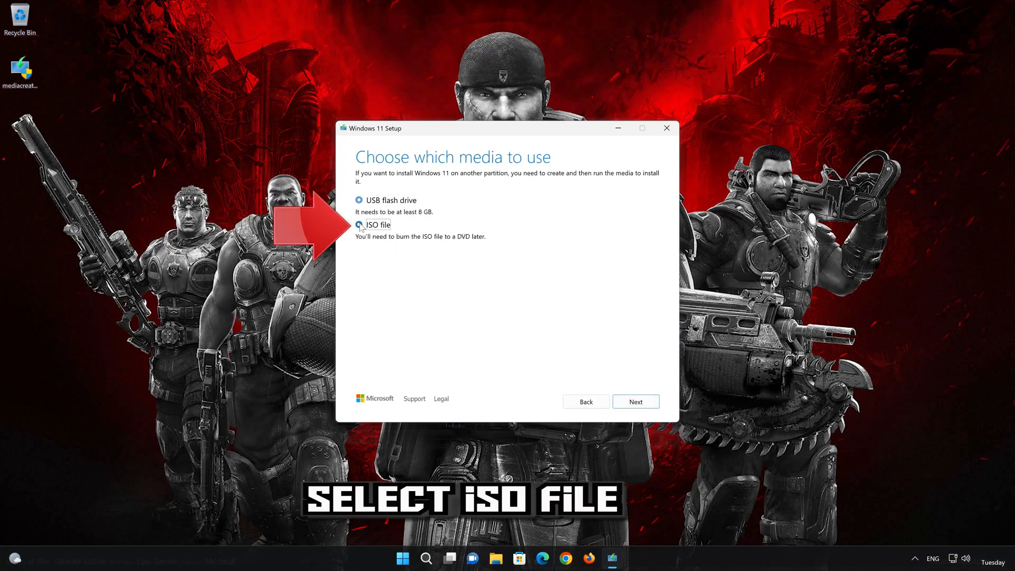
click(636, 402)
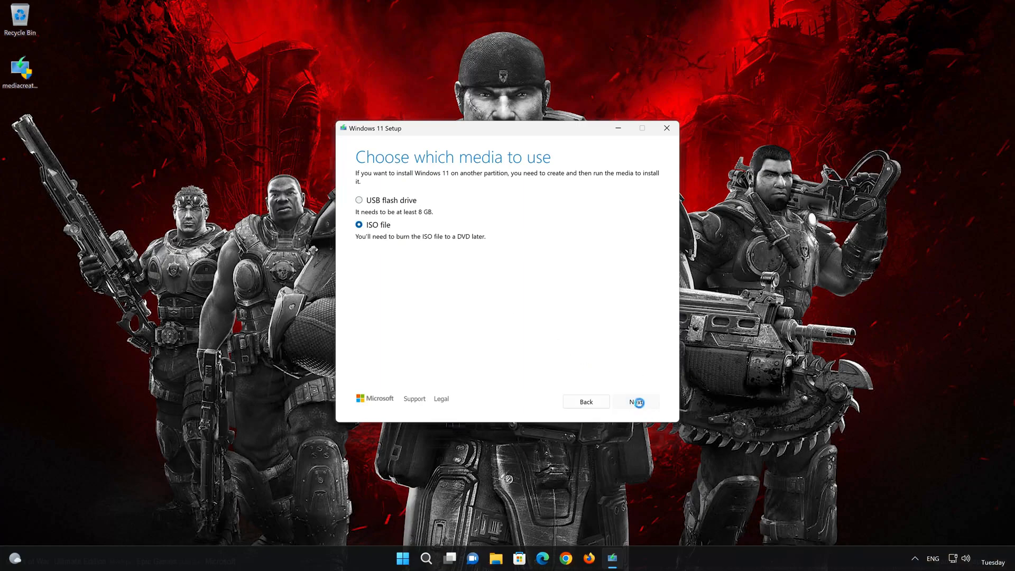
click(435, 360)
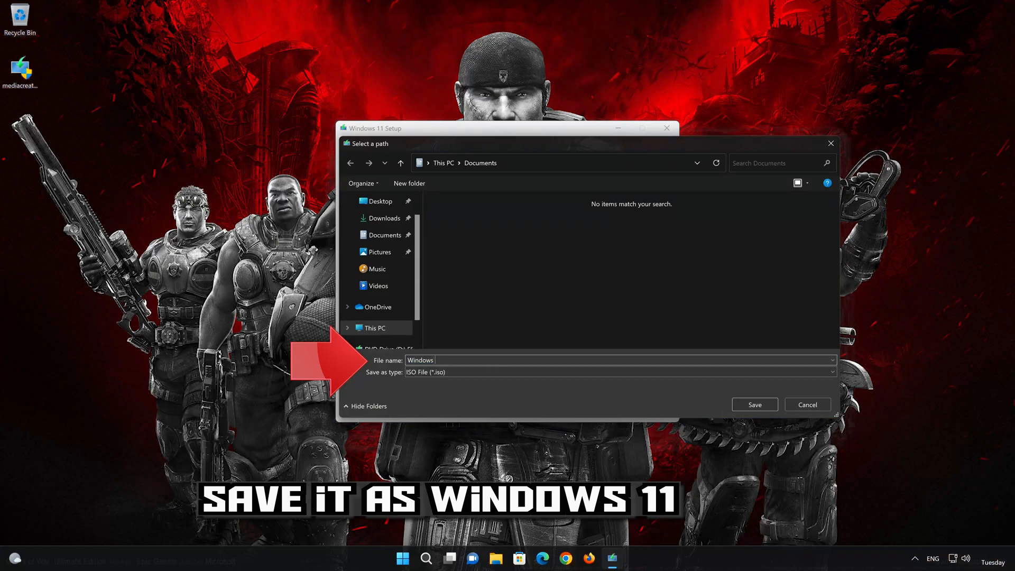
text(11)
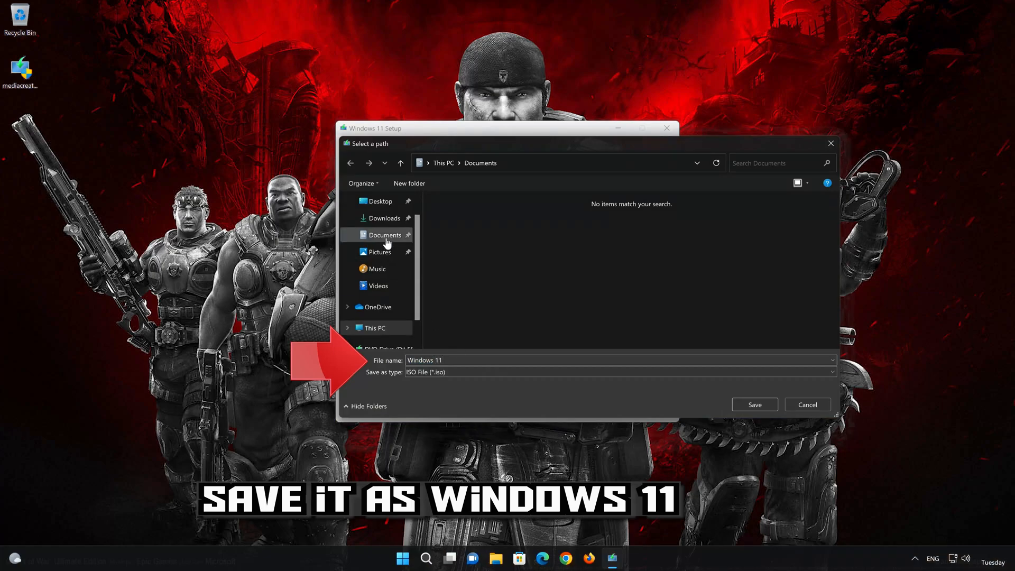
click(381, 201)
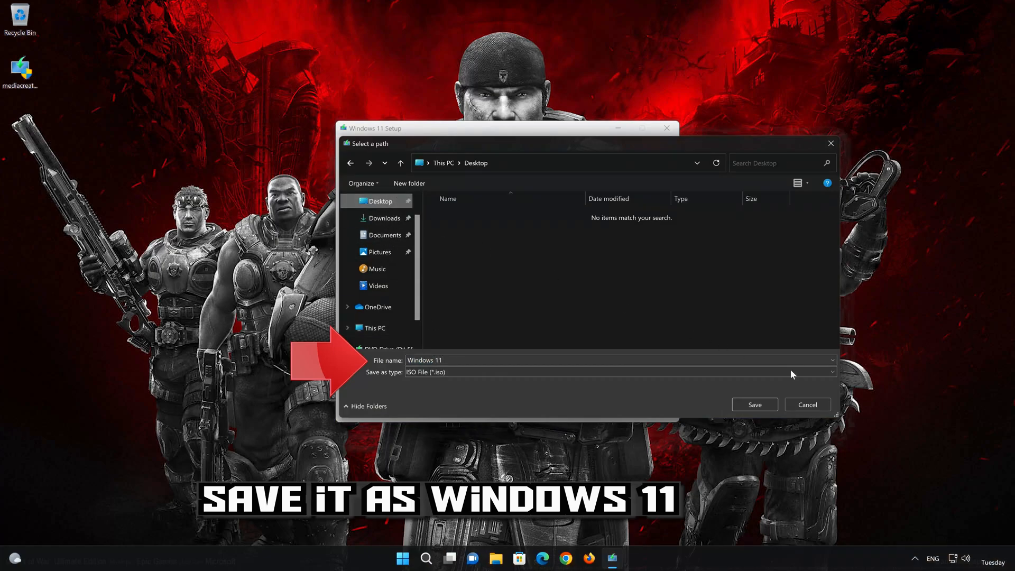
click(756, 405)
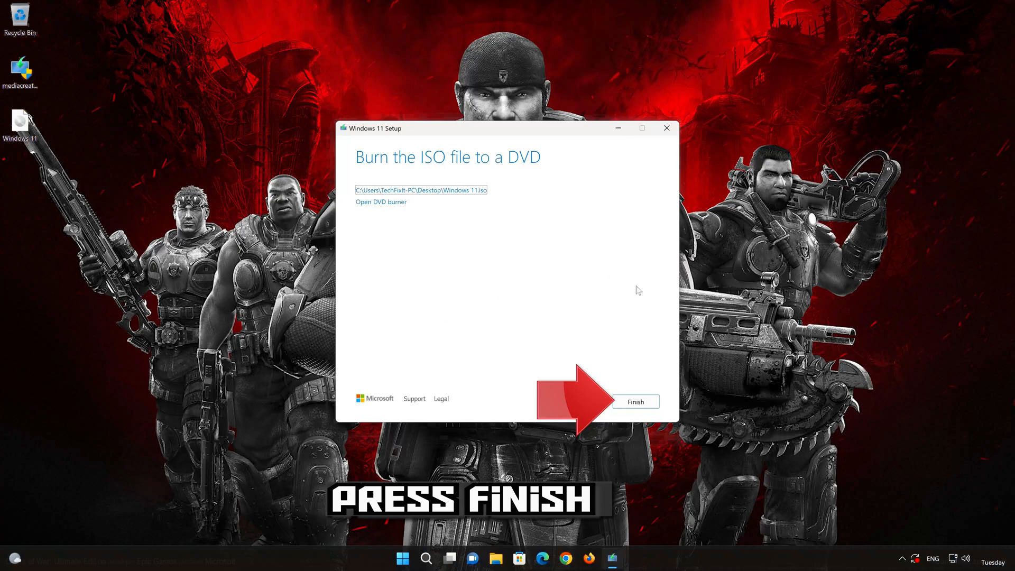
click(634, 402)
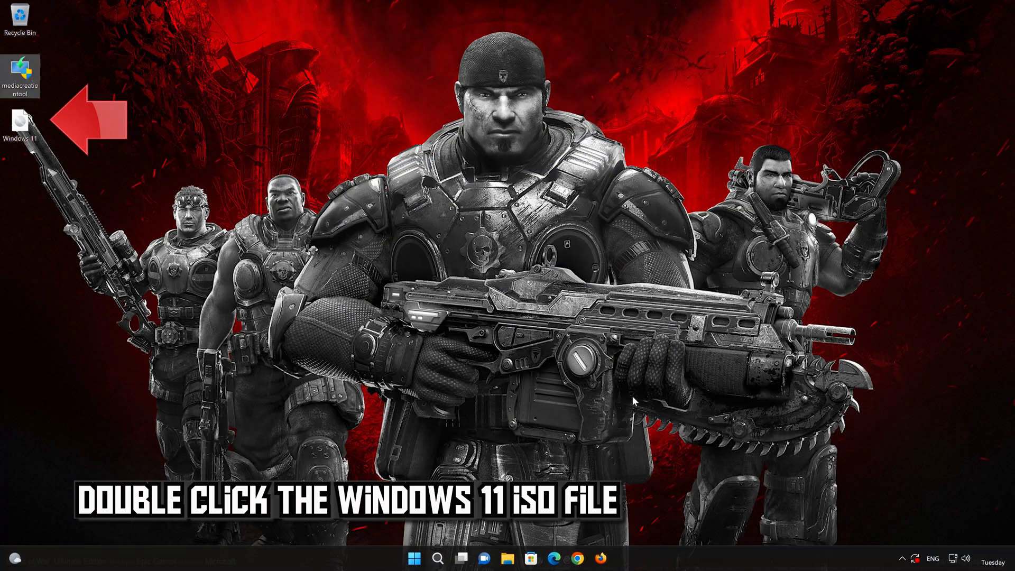
Mount the Windows 11 ISO from the desktop and run its setup application with administrator permission
double_click(18, 122)
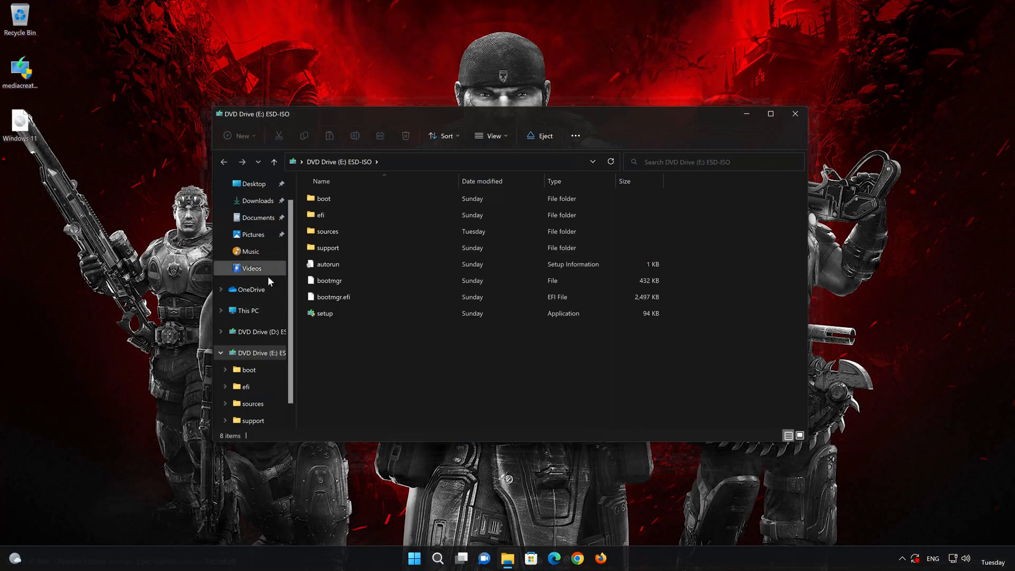
double_click(381, 313)
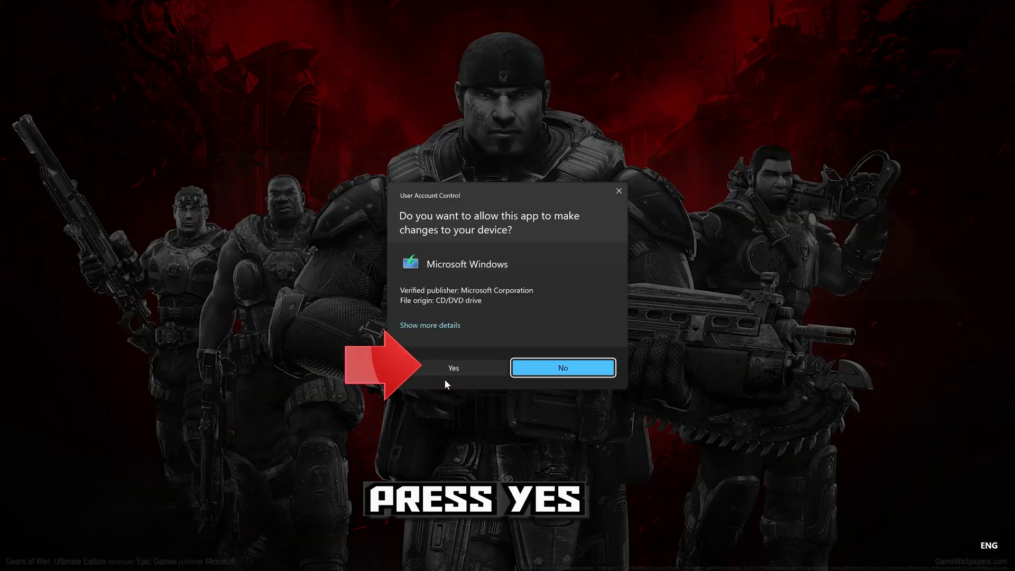
click(449, 368)
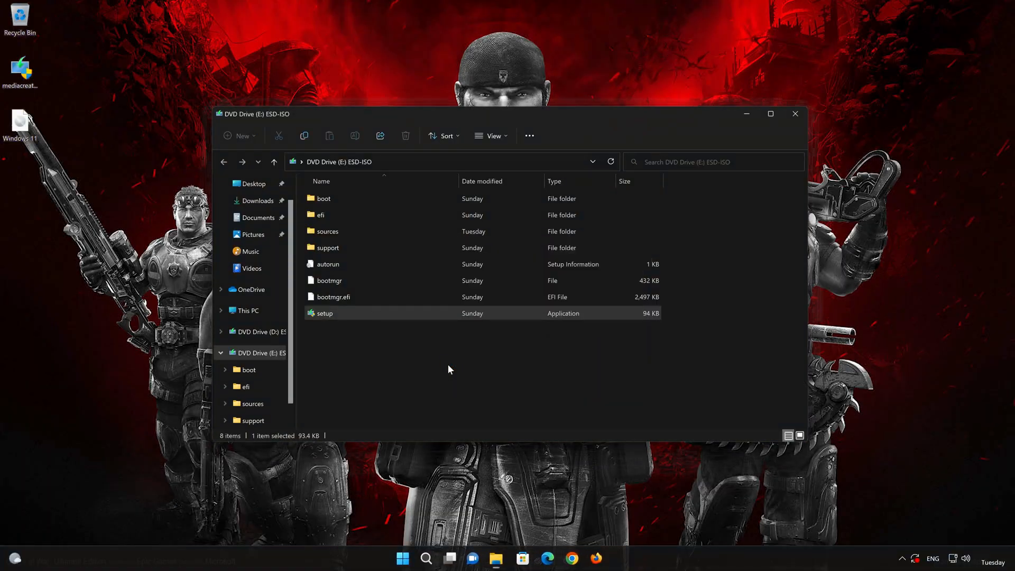
Close the mounted drive's window and start installing Windows 11 Pro, keeping personal files and apps
click(793, 113)
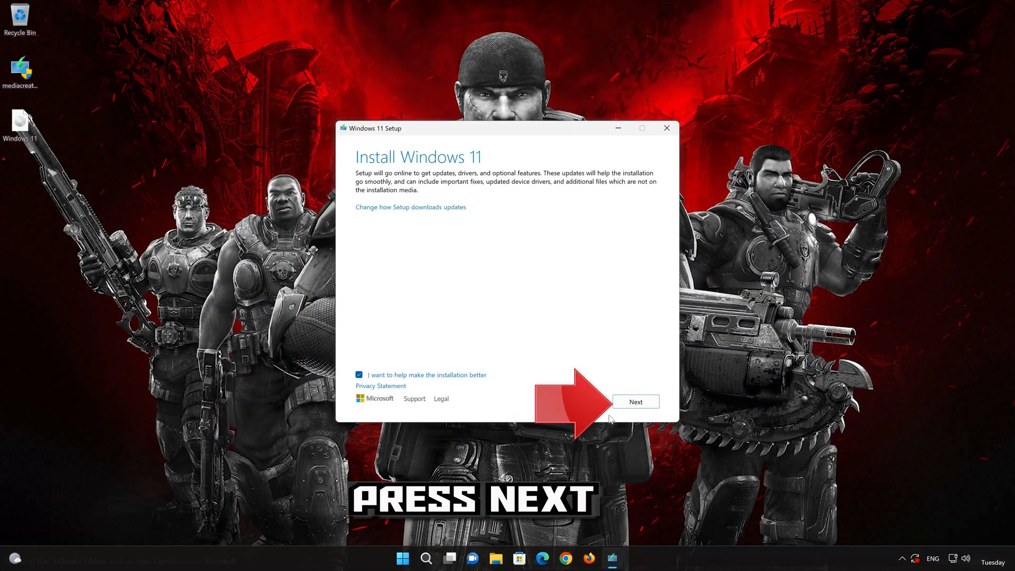
click(637, 403)
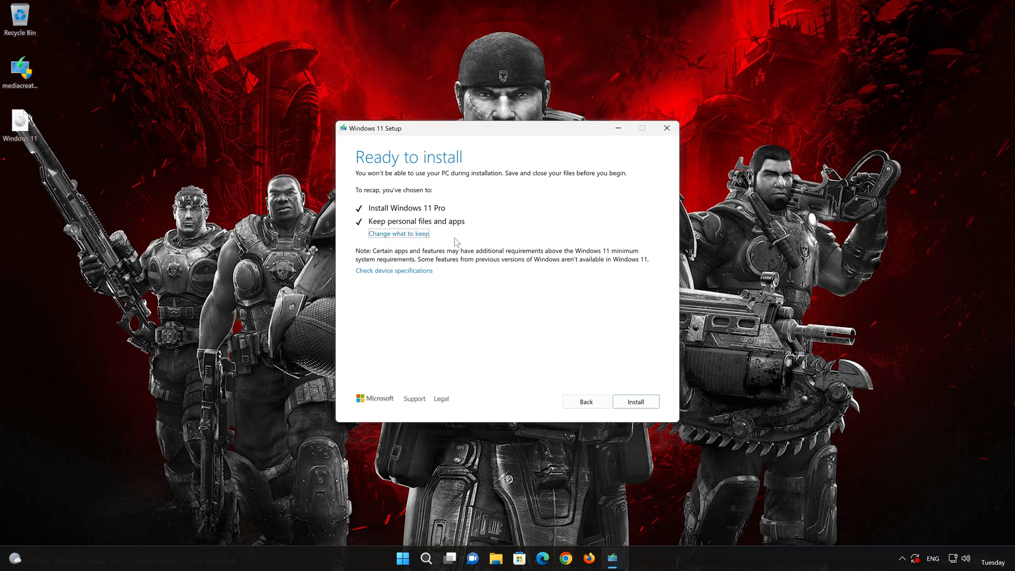
click(649, 405)
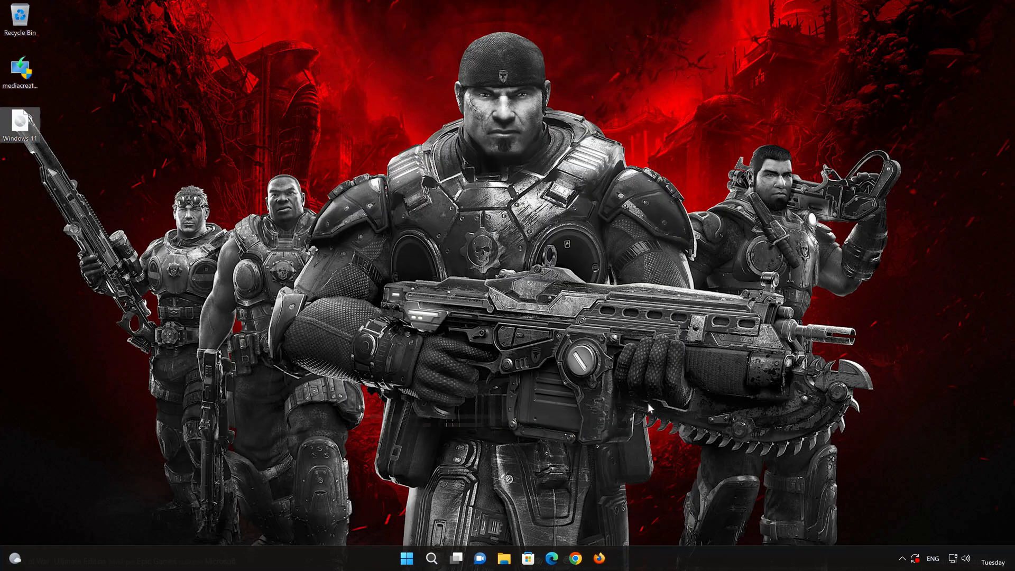